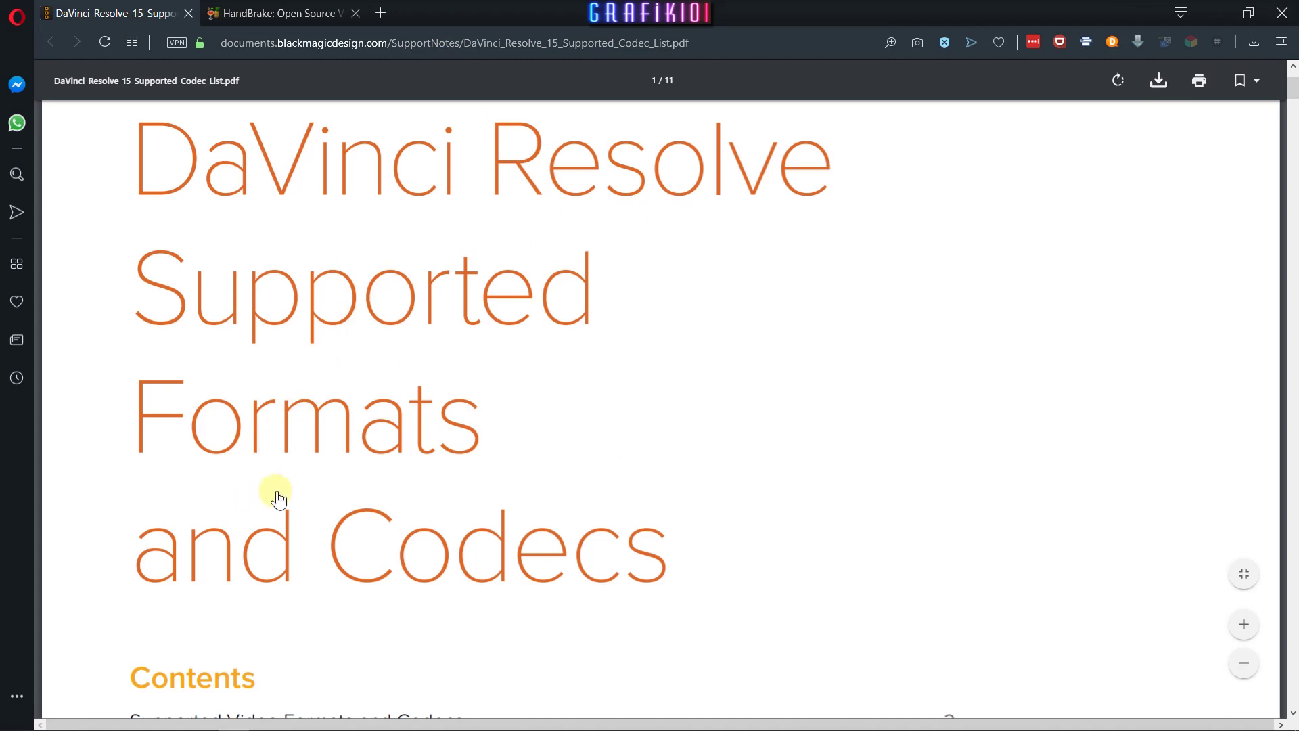
Scroll to page 2's codec table, outline its header row and point an arrow at the extension column.
scroll(572, 404, "down", 10)
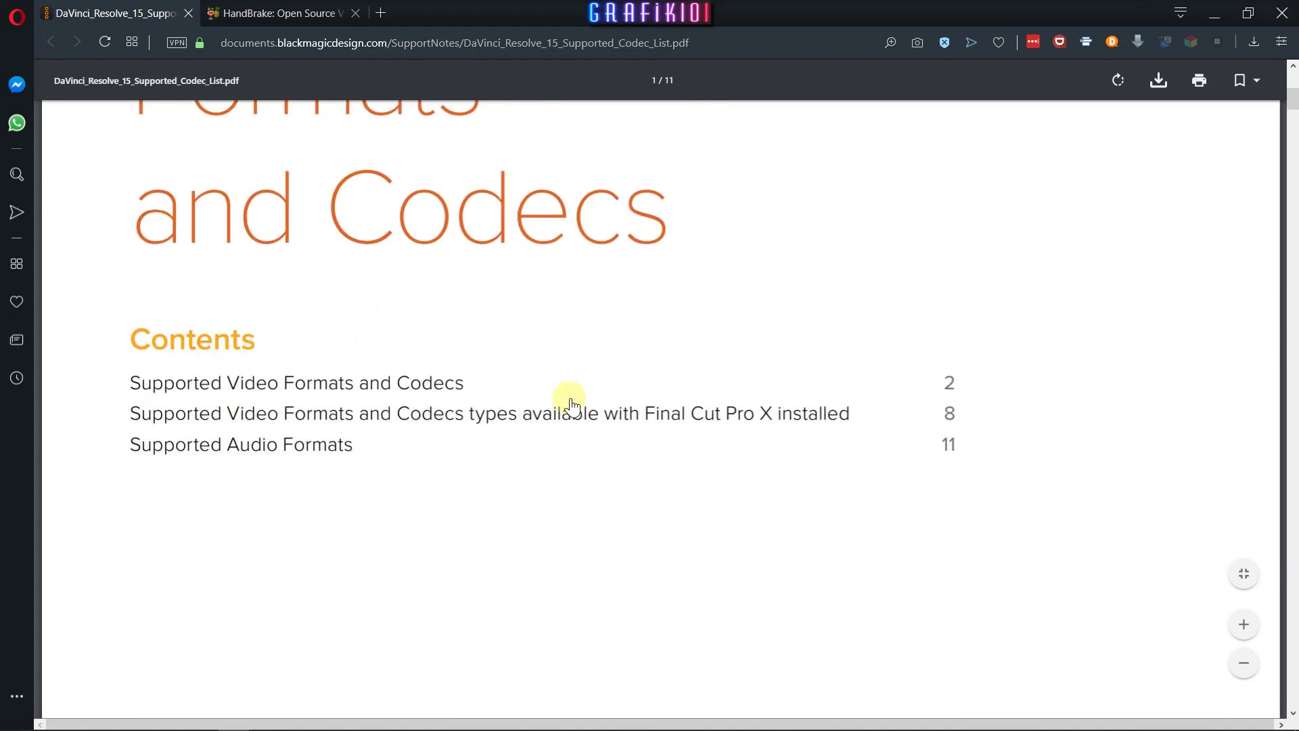
scroll(572, 405, "down", 5)
scroll(572, 406, "down", 5)
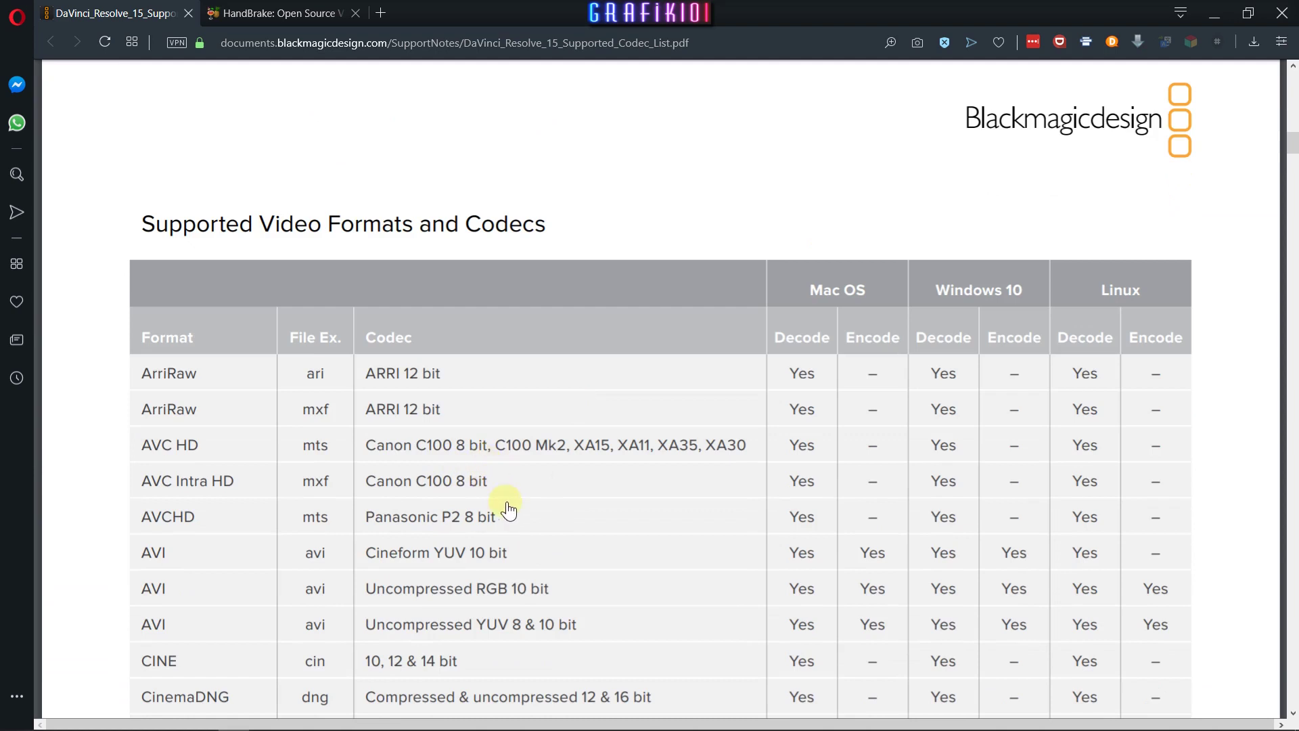
mouse_move(104, 239)
left_mouse_down()
mouse_move(939, 375)
mouse_move(1212, 361)
left_mouse_up()
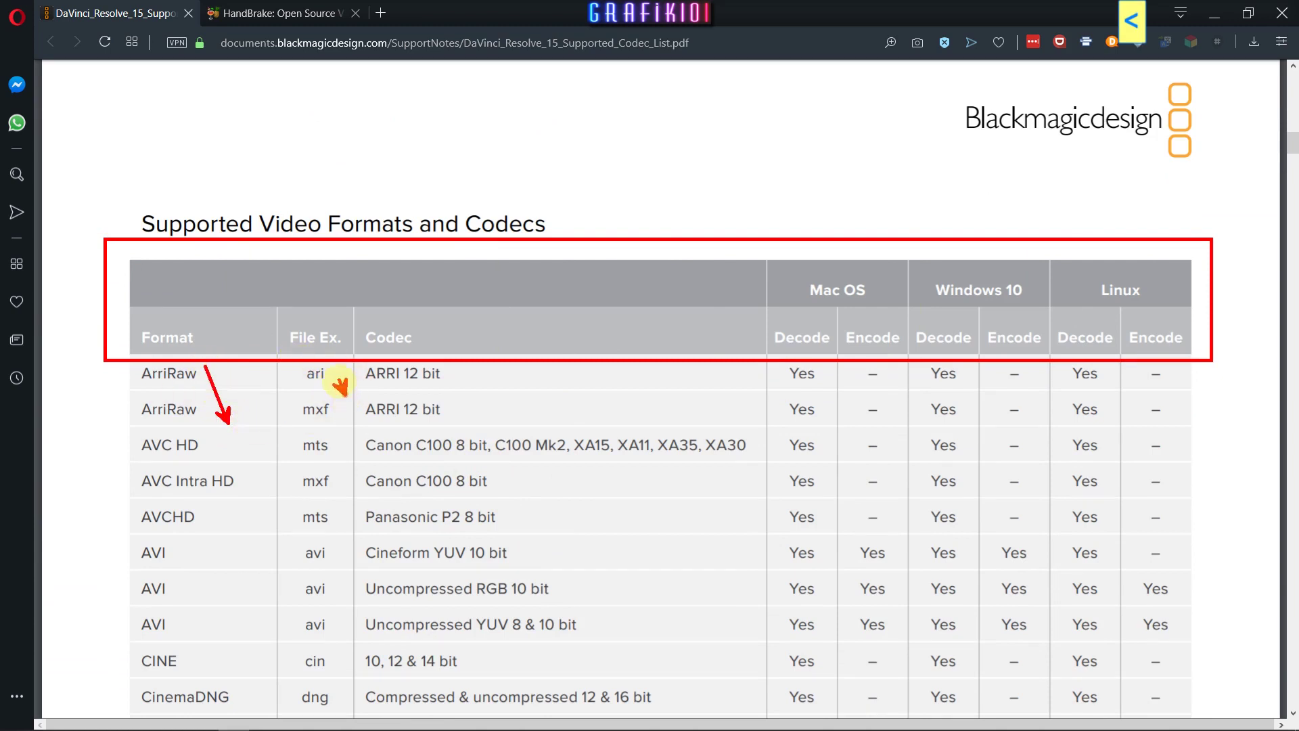
left_click_drag(332, 364, 345, 395)
Box the Mac OS column heading and point arrows at its decode and encode columns.
left_click_drag(785, 262, 887, 307)
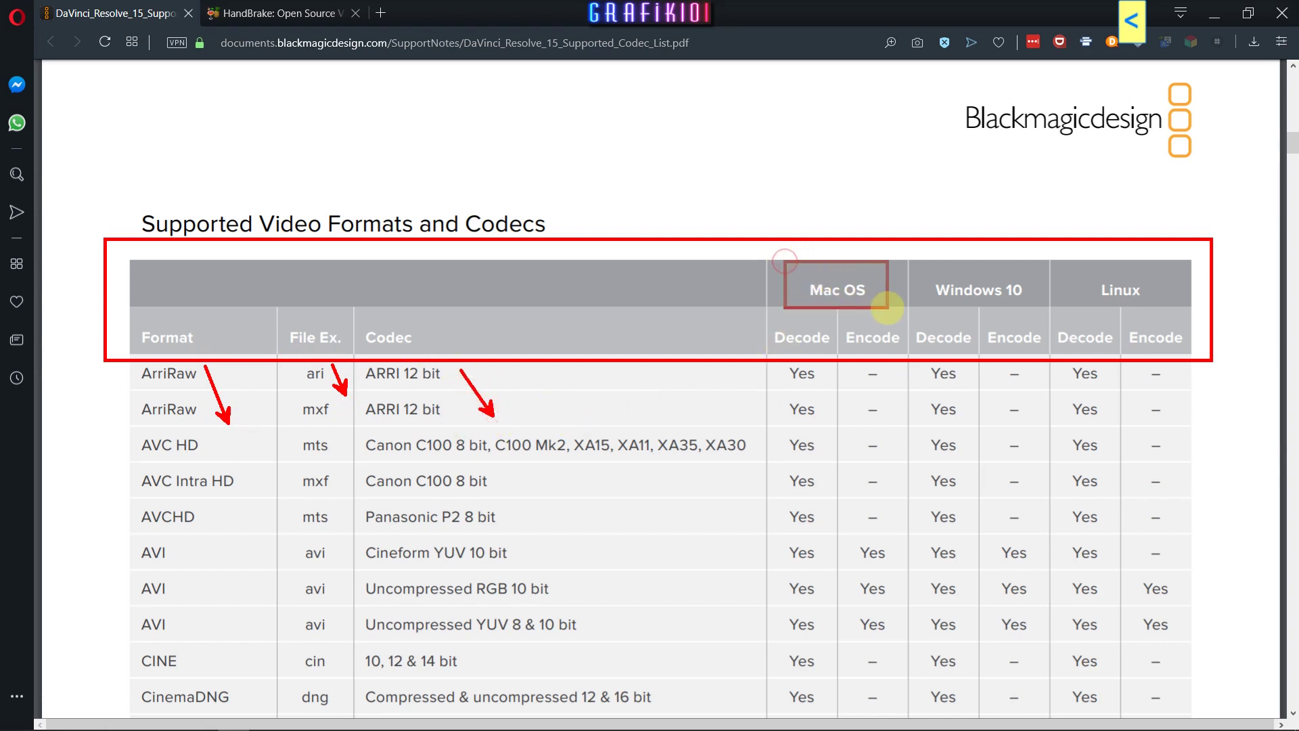
left_click_drag(807, 365, 790, 405)
left_click_drag(861, 361, 841, 402)
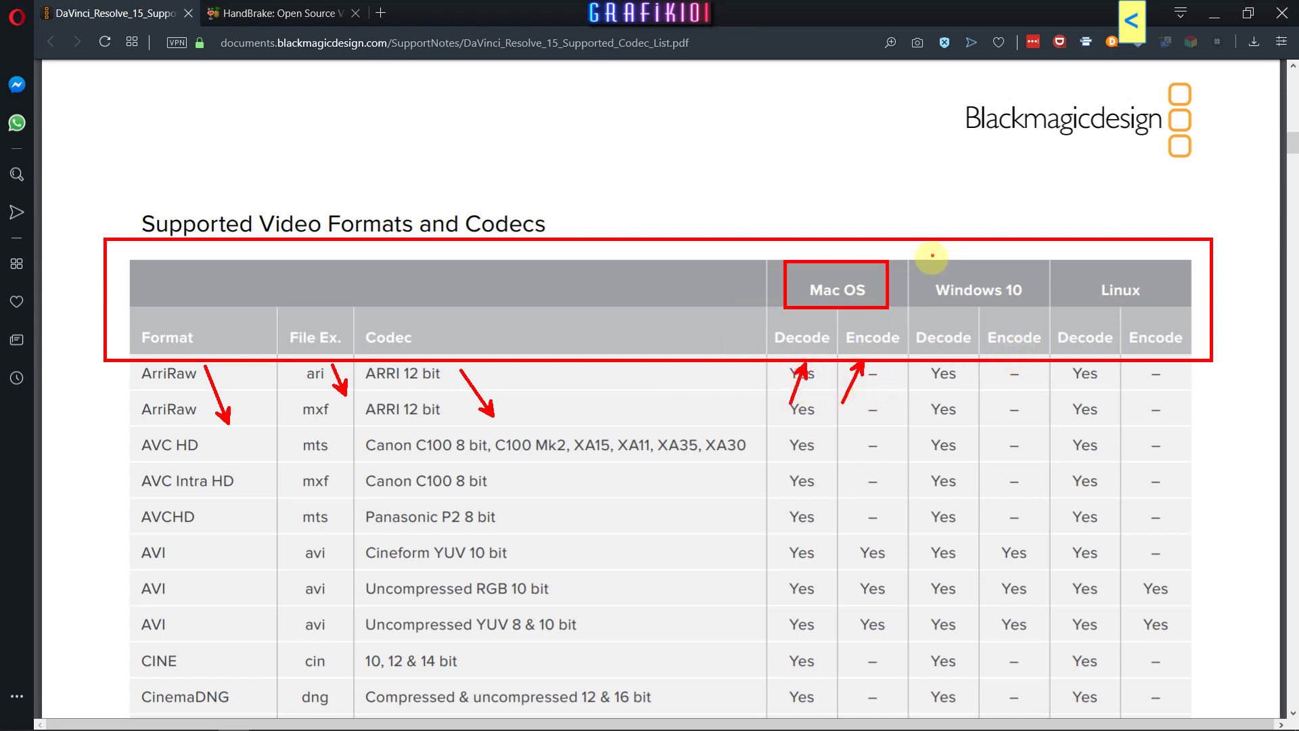
Box the Windows 10 and Linux column headings, then clear all red annotations.
mouse_move(922, 264)
left_mouse_down()
mouse_move(978, 305)
mouse_move(1027, 317)
left_mouse_up()
left_click_drag(1079, 264, 1187, 318)
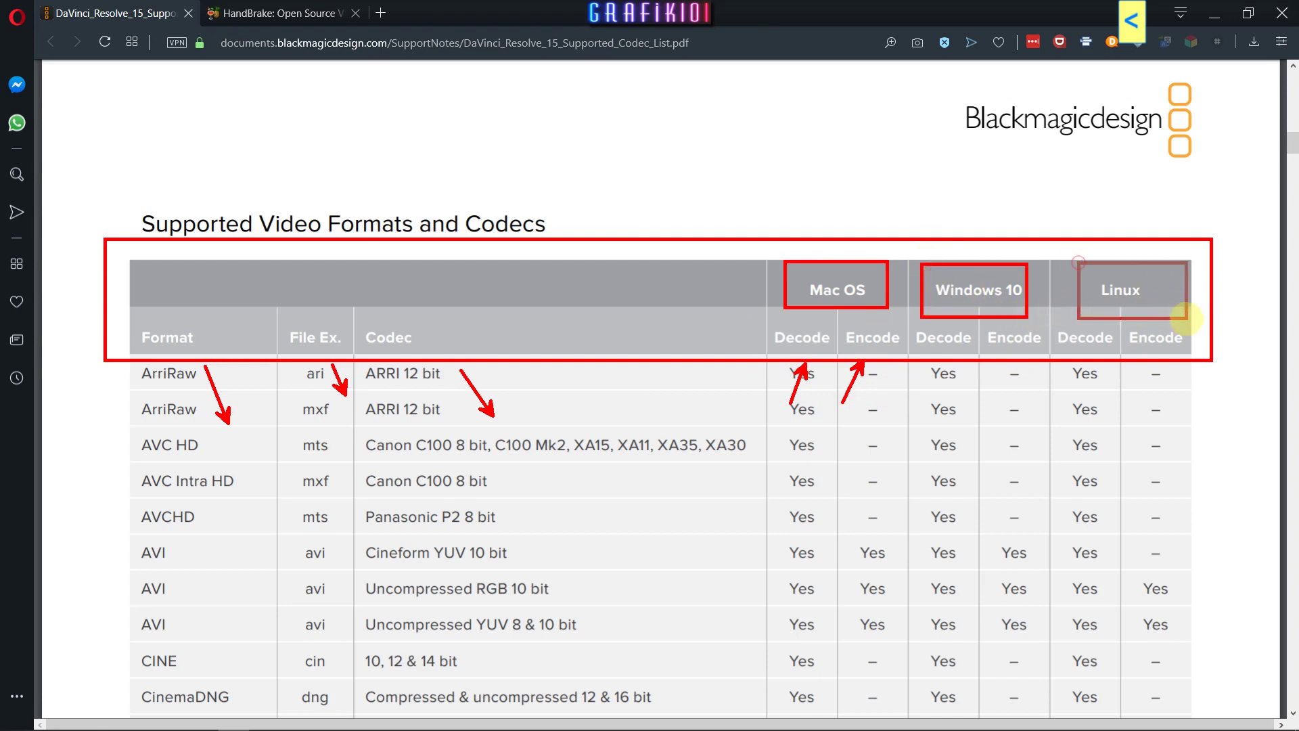
key("Escape")
Scroll to the Quicktime rows and box the Apple ProRes 422 row and its Mac OS Yes cells.
scroll(352, 453, "down", 5)
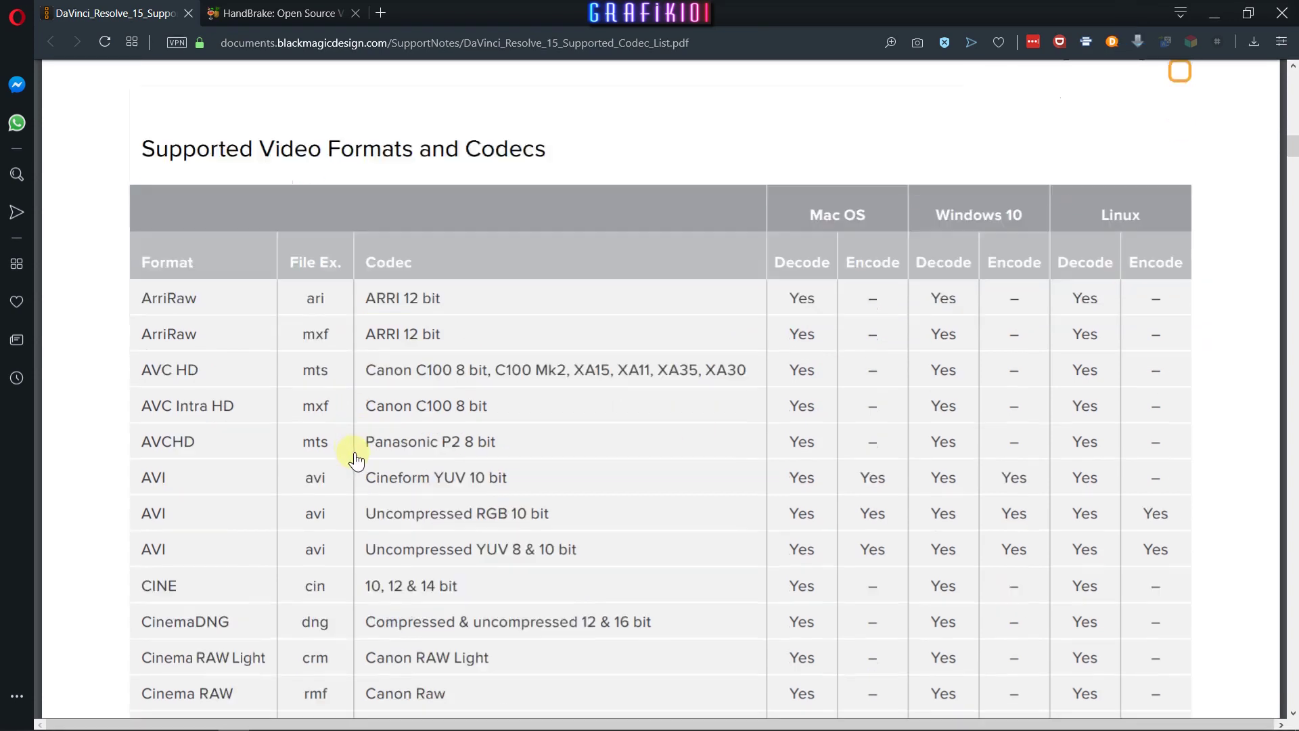
scroll(356, 460, "down", 3)
scroll(356, 461, "down", 4)
scroll(357, 460, "down", 5)
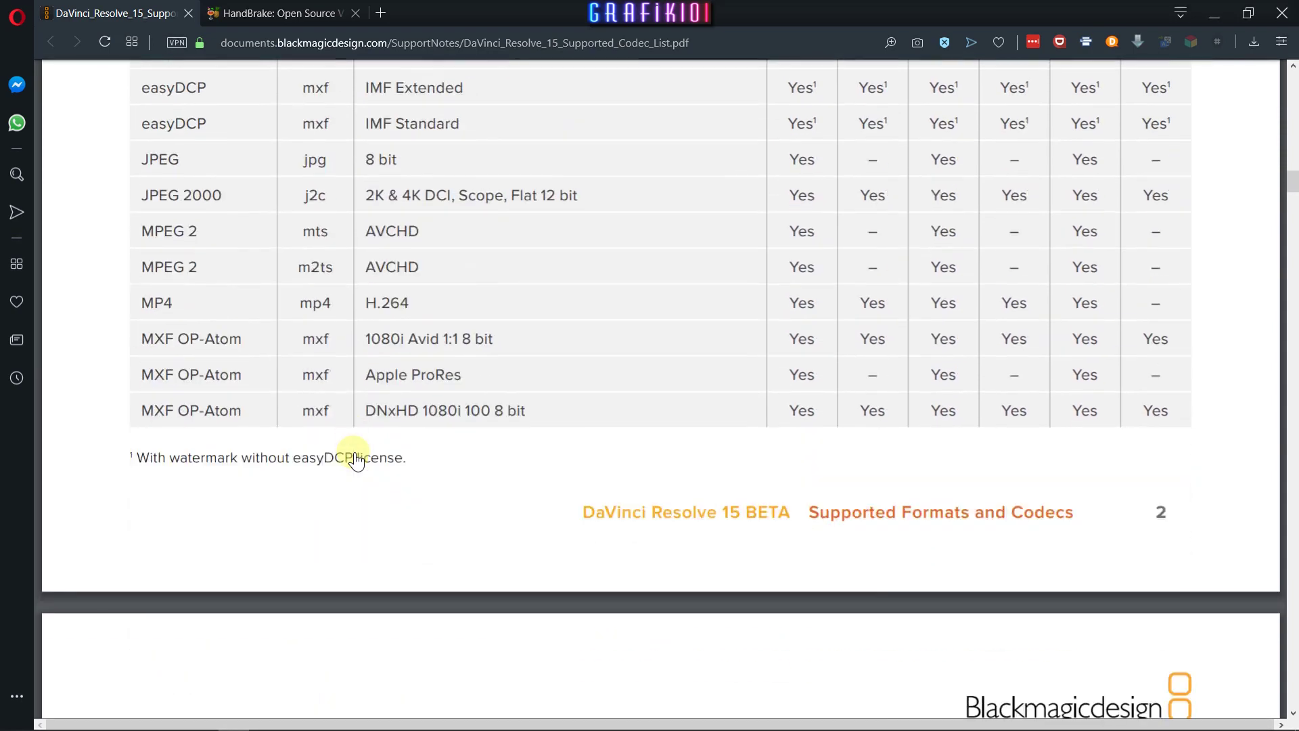
scroll(357, 460, "down", 1)
scroll(357, 460, "down", 10)
scroll(357, 461, "down", 3)
scroll(356, 460, "down", 9)
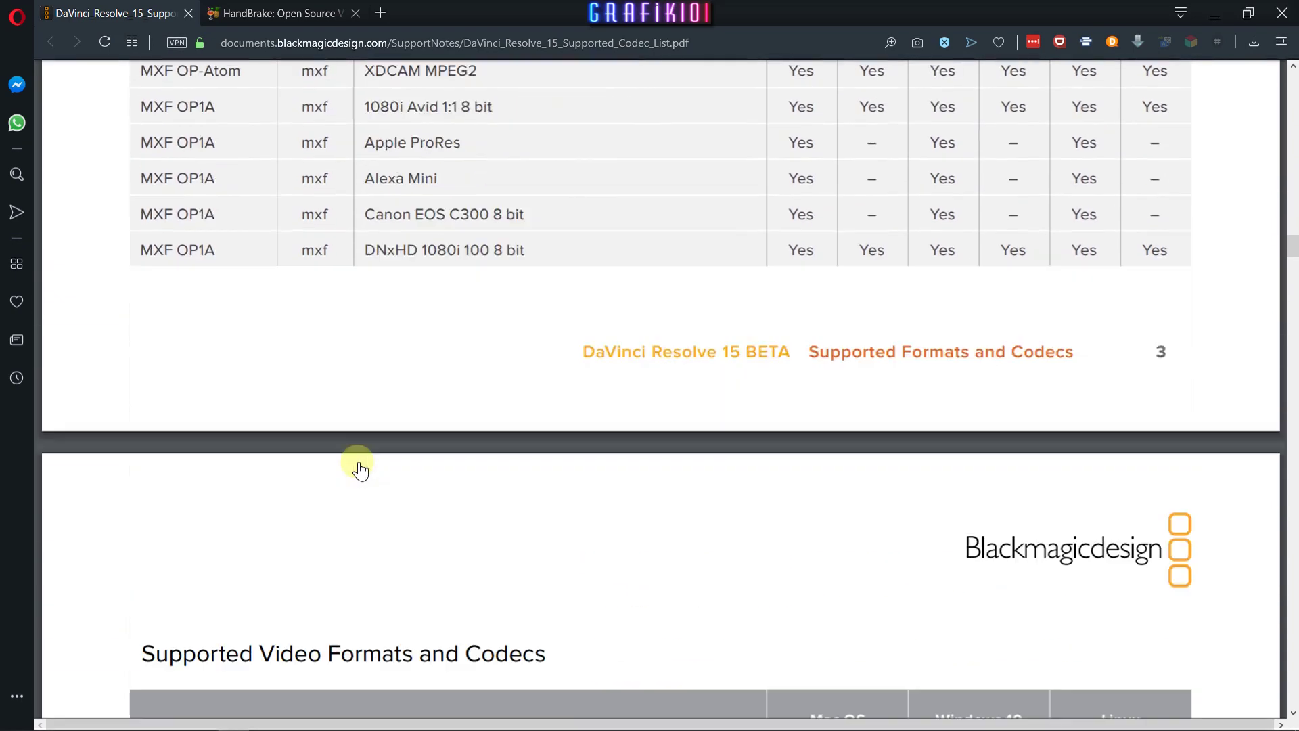
scroll(359, 467, "down", 4)
scroll(357, 463, "down", 5)
scroll(353, 460, "down", 12)
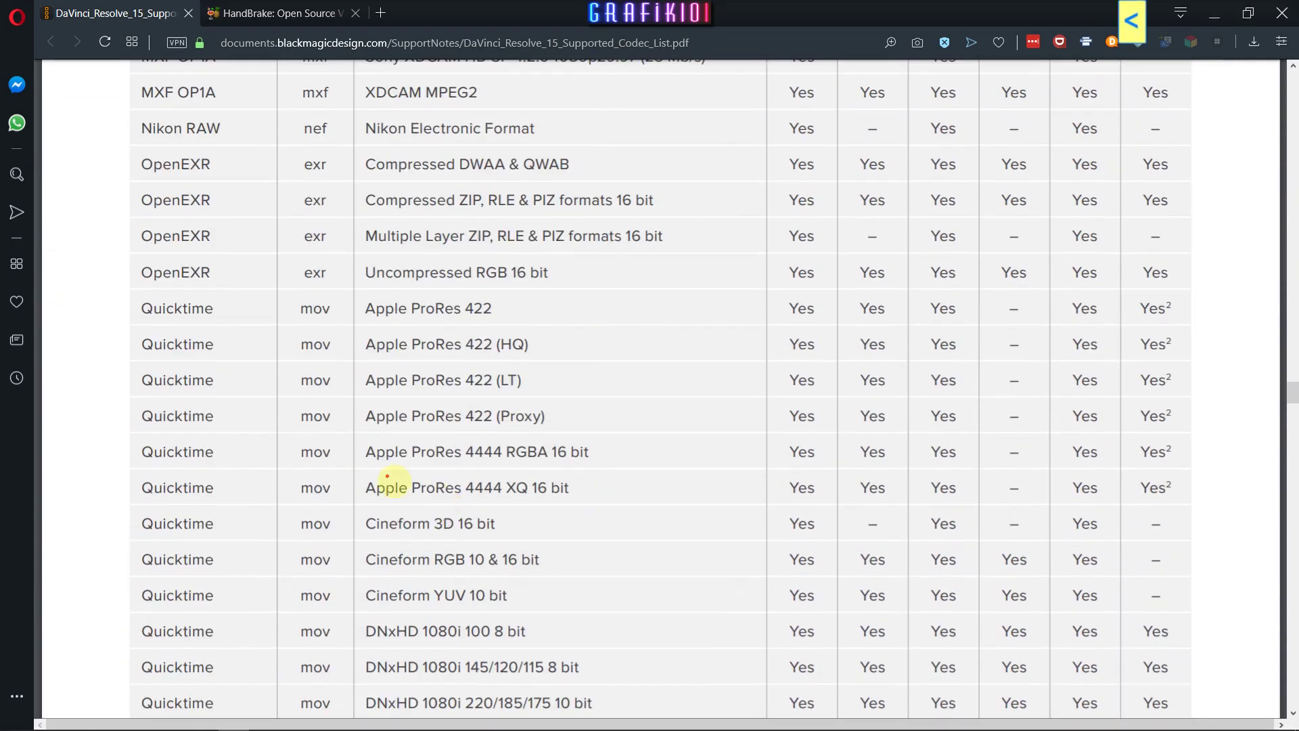
left_click_drag(116, 289, 536, 330)
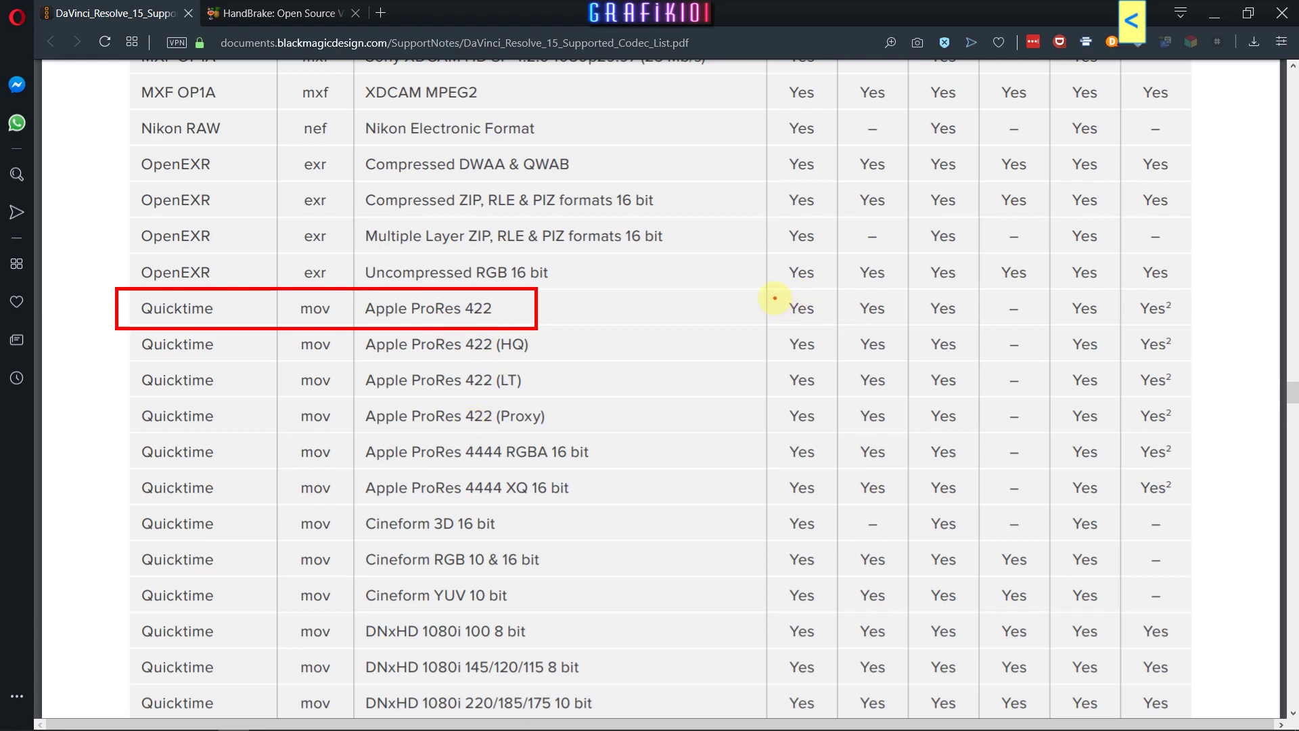
left_click_drag(775, 298, 905, 328)
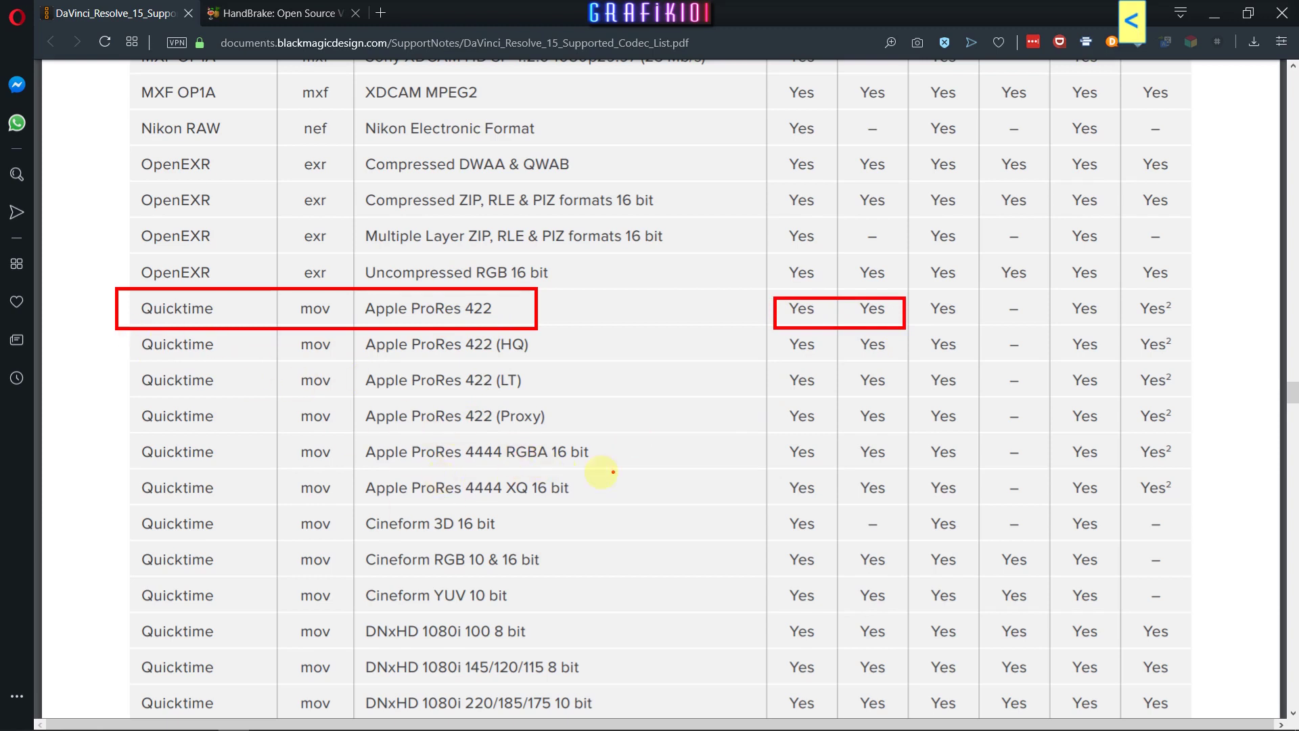
left_click_drag(626, 504, 678, 552)
Clear the annotations, scroll down to the H.264 row and turn the drawing pen back on.
key("Escape")
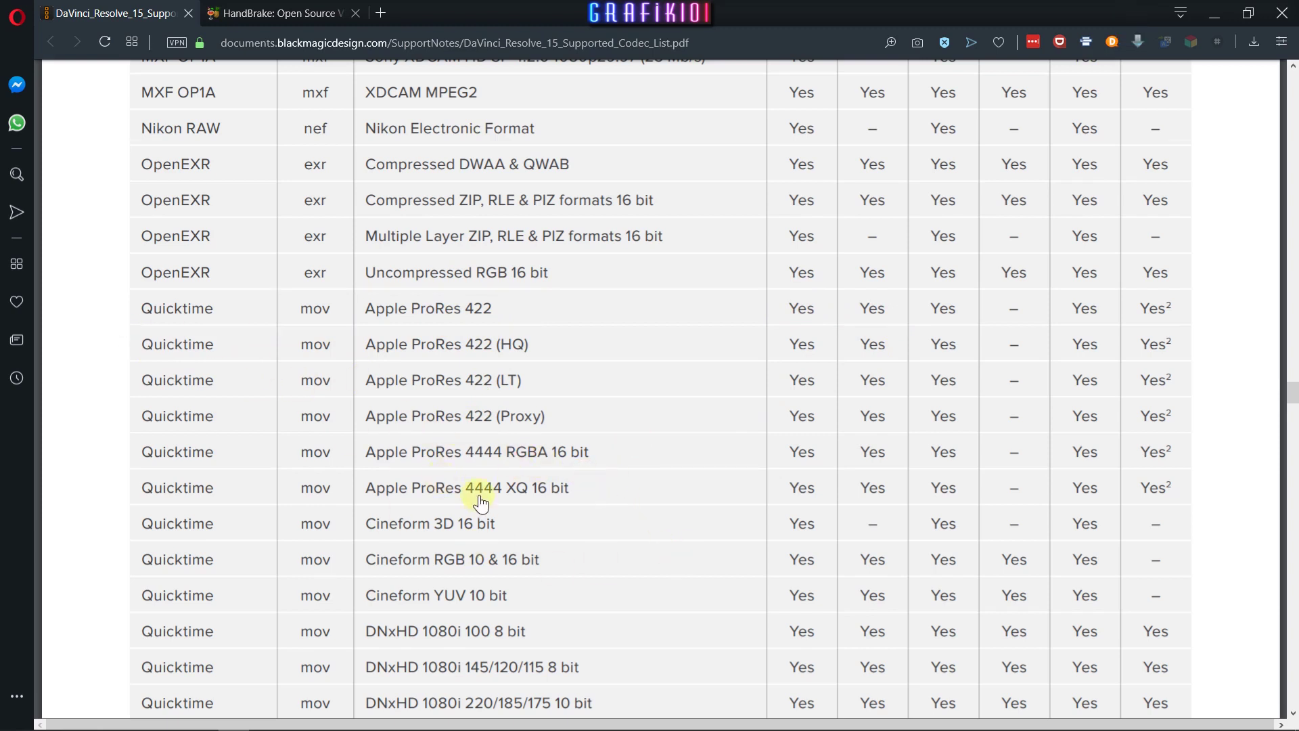
scroll(479, 494, "down", 6)
scroll(478, 494, "down", 5)
scroll(479, 503, "down", 10)
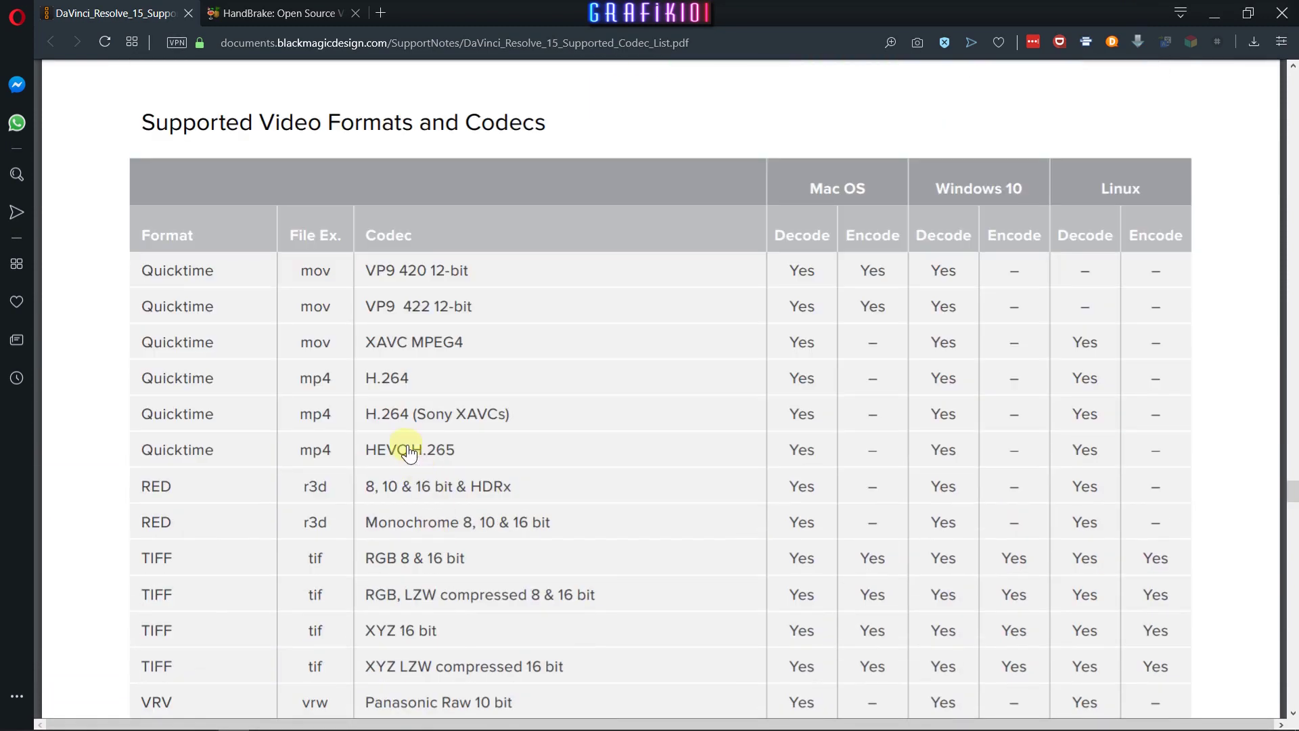
key("ctrl+shift+p")
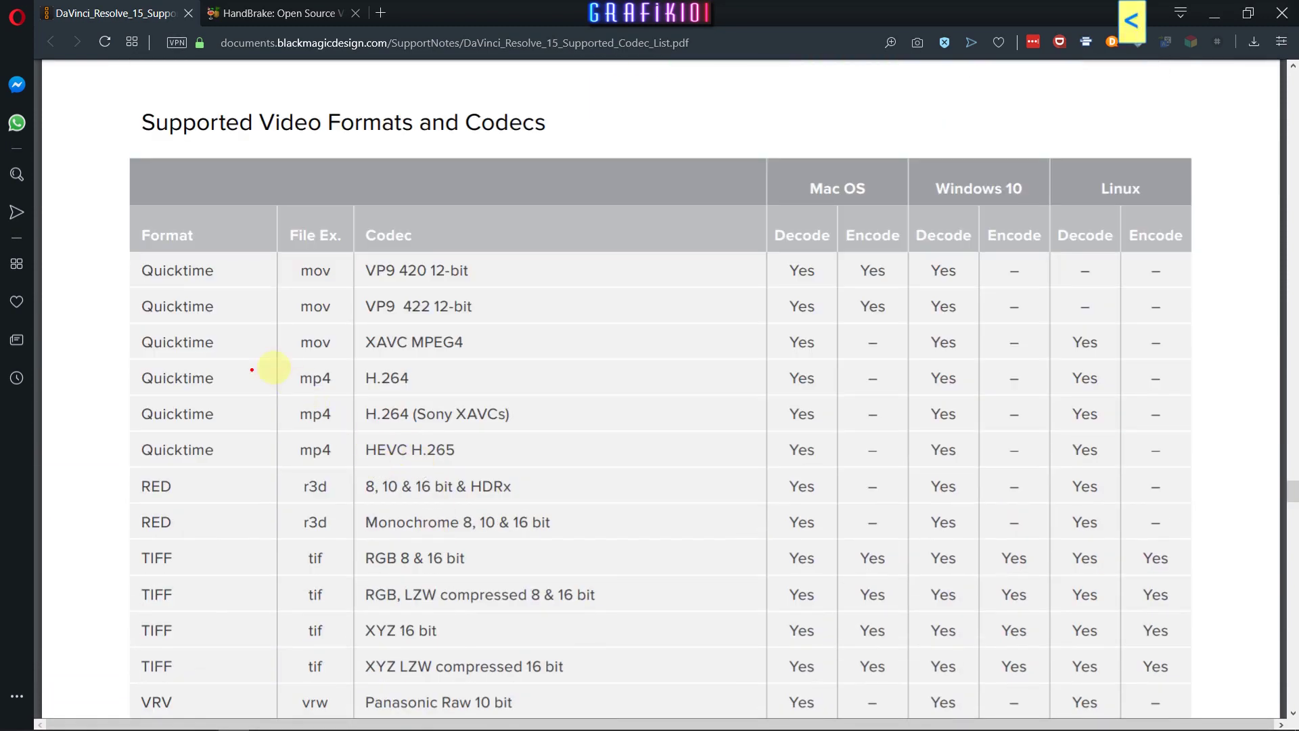
Box the mp4 H.264 entry and its Windows 10 decode Yes, and add a boxed red MKV note.
mouse_move(289, 363)
left_mouse_down()
mouse_move(357, 392)
mouse_move(422, 396)
left_mouse_up()
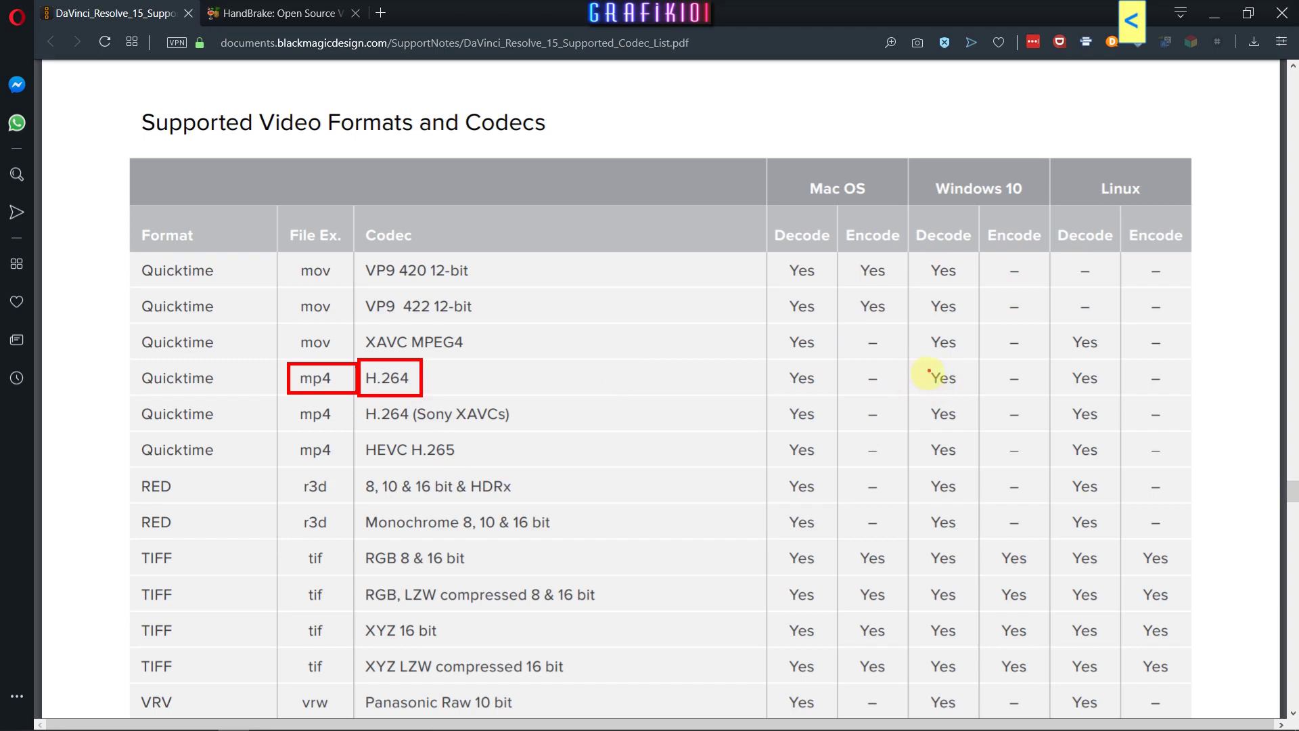
left_click_drag(948, 382, 966, 392)
type("MKV")
left_click_drag(587, 378, 660, 428)
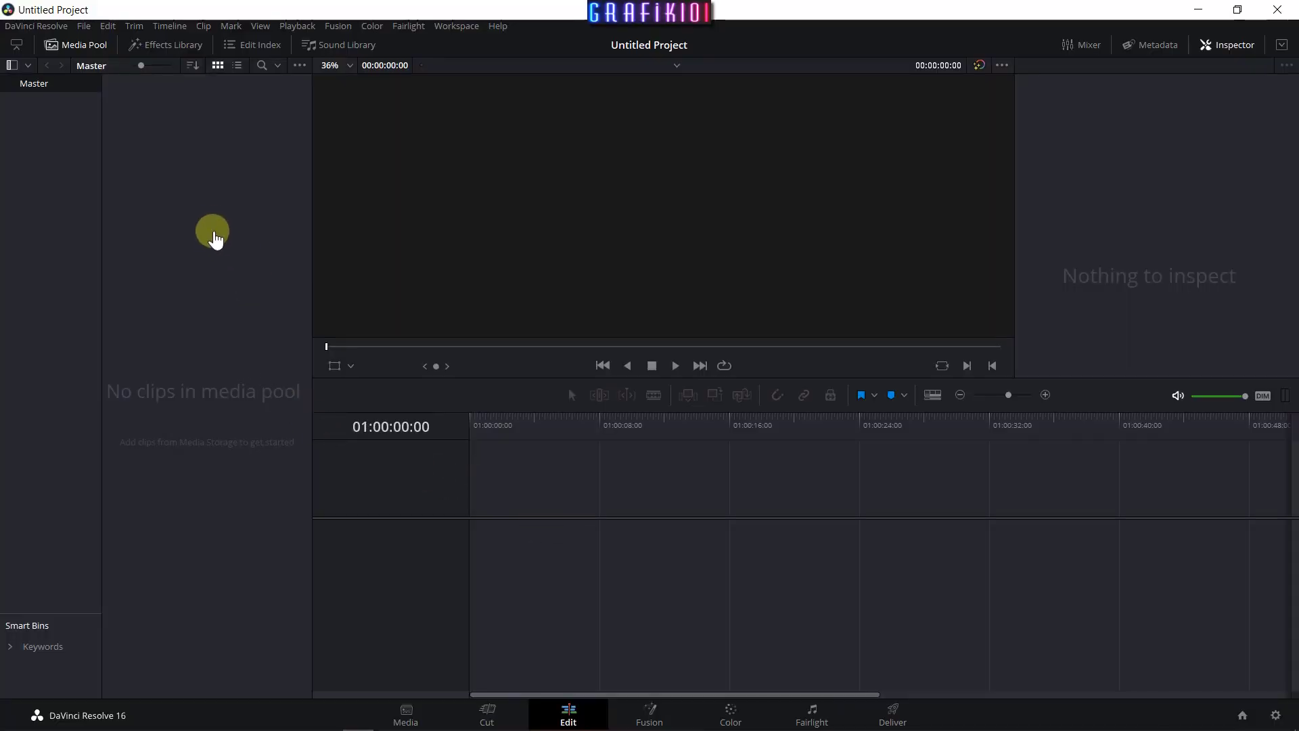
Import the Video file from the Videolar folder into the Media Pool via Import Media.
right_click(208, 222)
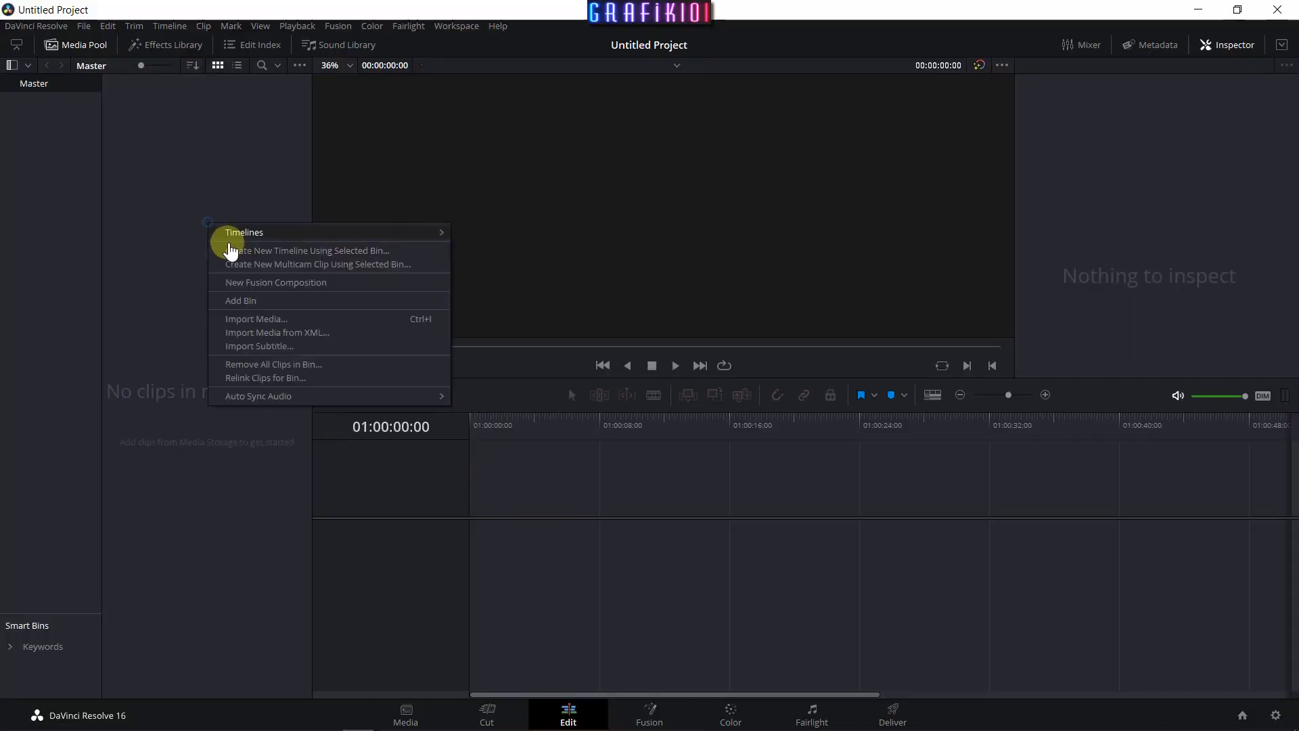
left_click(279, 326)
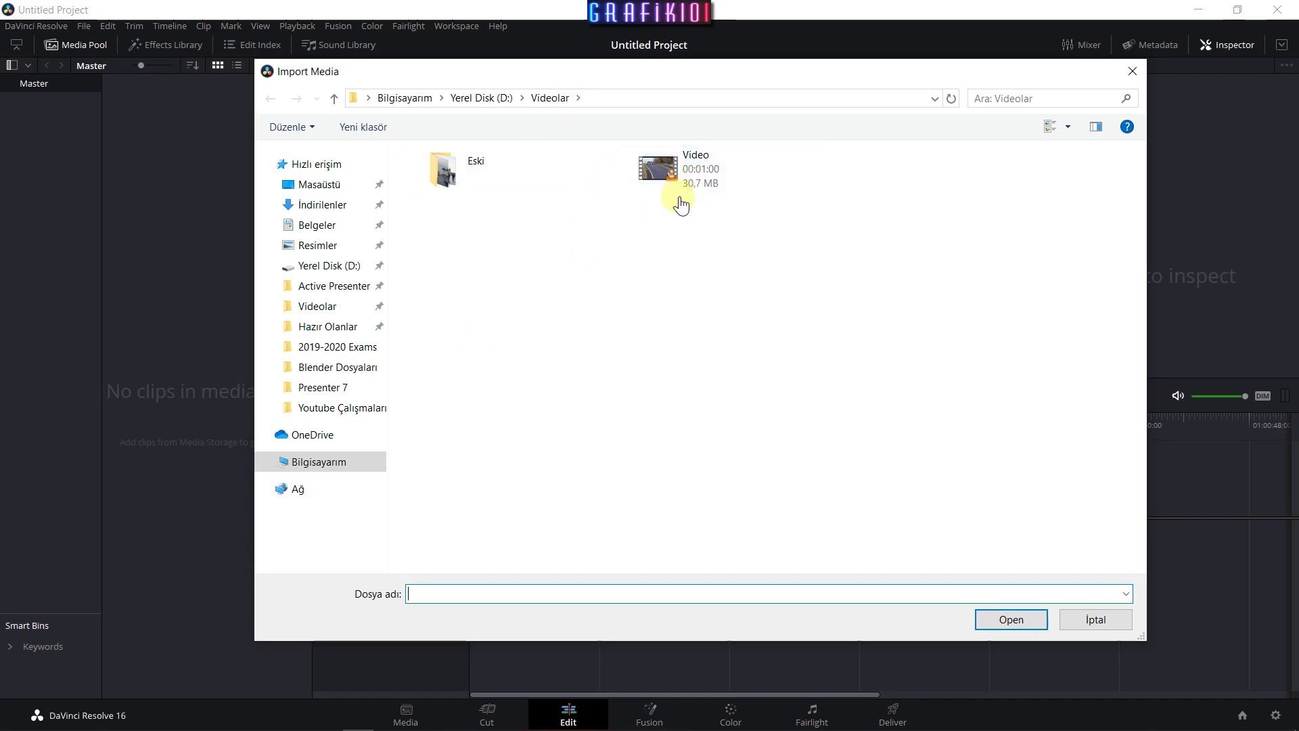
left_click(701, 181)
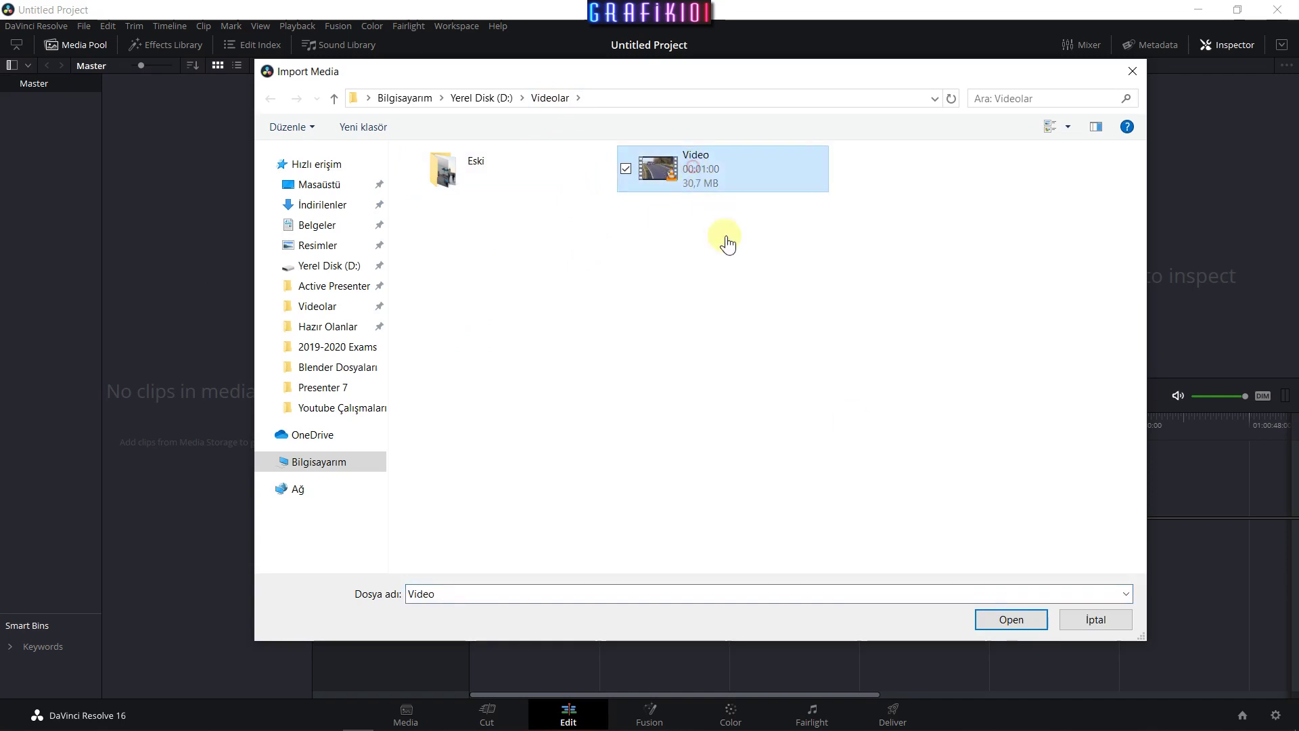
left_click(1007, 621)
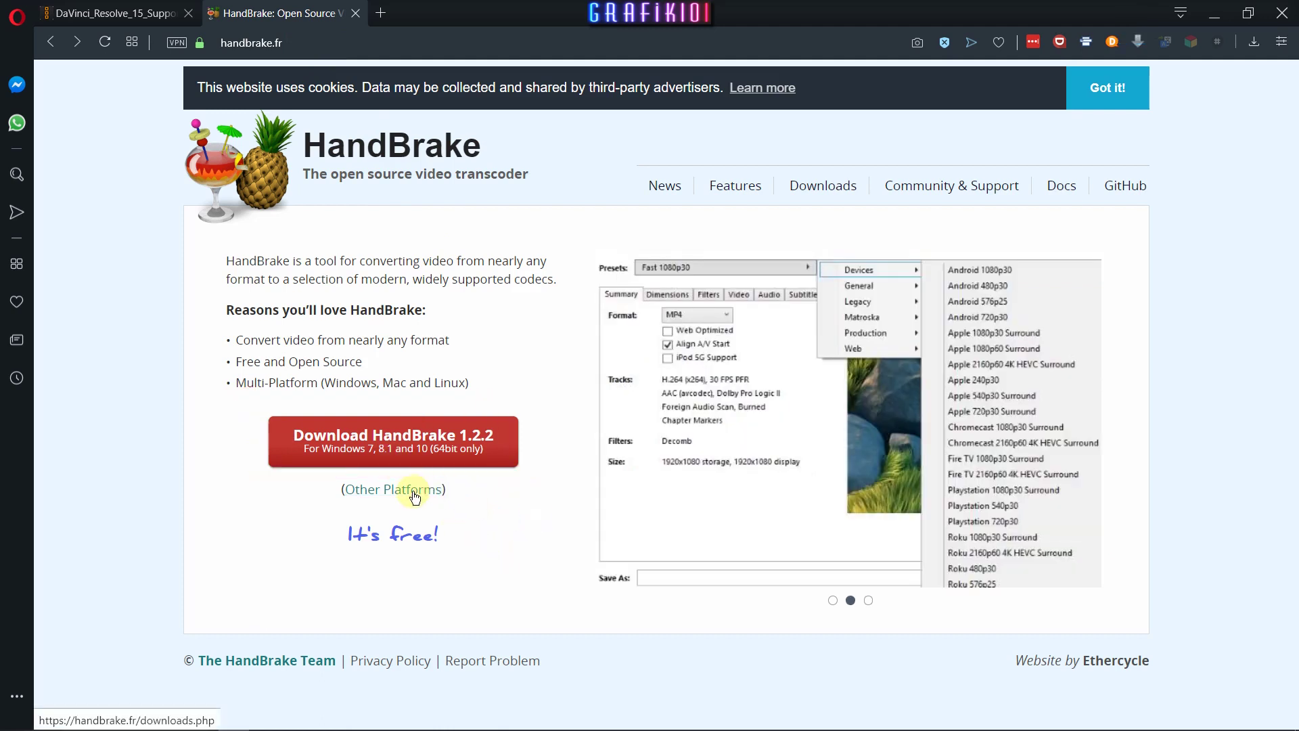
Go to the Other Platforms downloads and box the Mac OS, Windows and Linux sections.
left_click(414, 493)
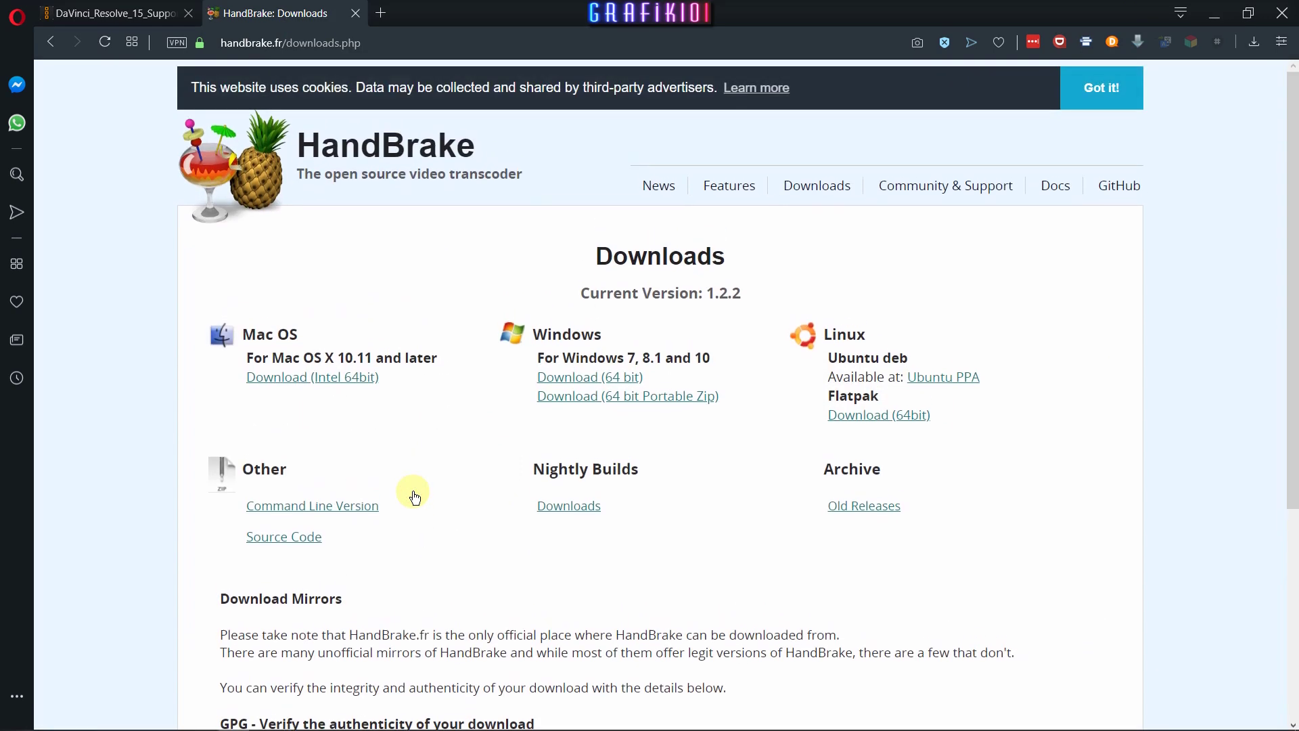
left_click_drag(140, 285, 361, 399)
left_click_drag(459, 291, 660, 425)
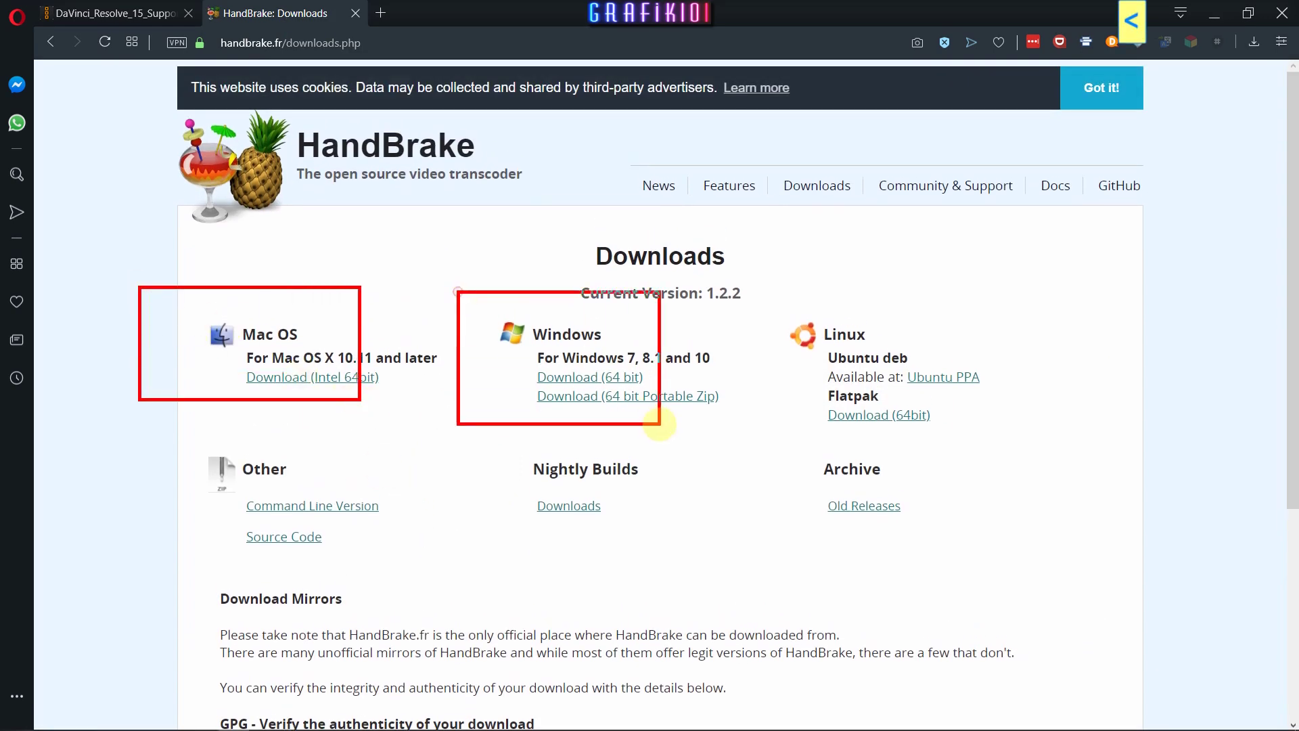
left_click_drag(787, 308, 993, 441)
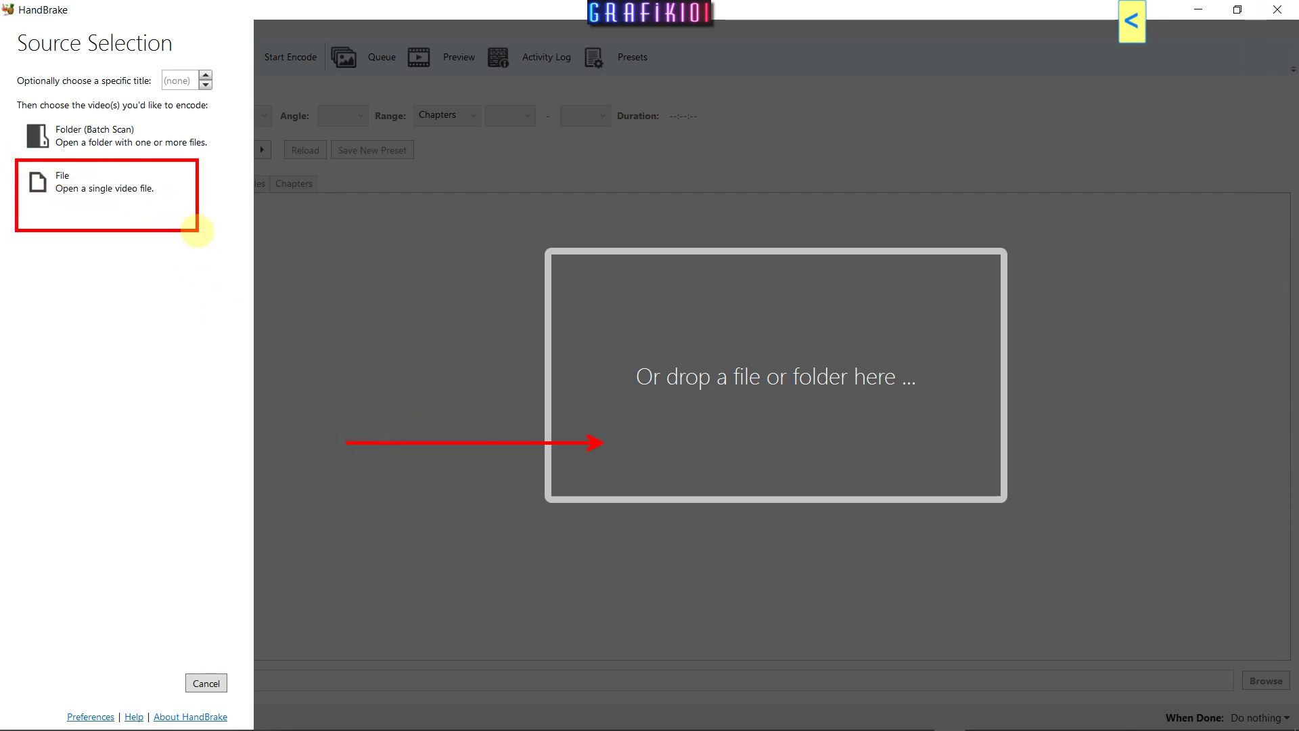
Load the Video file from Videolar as HandBrake's single-file source.
left_click(64, 217)
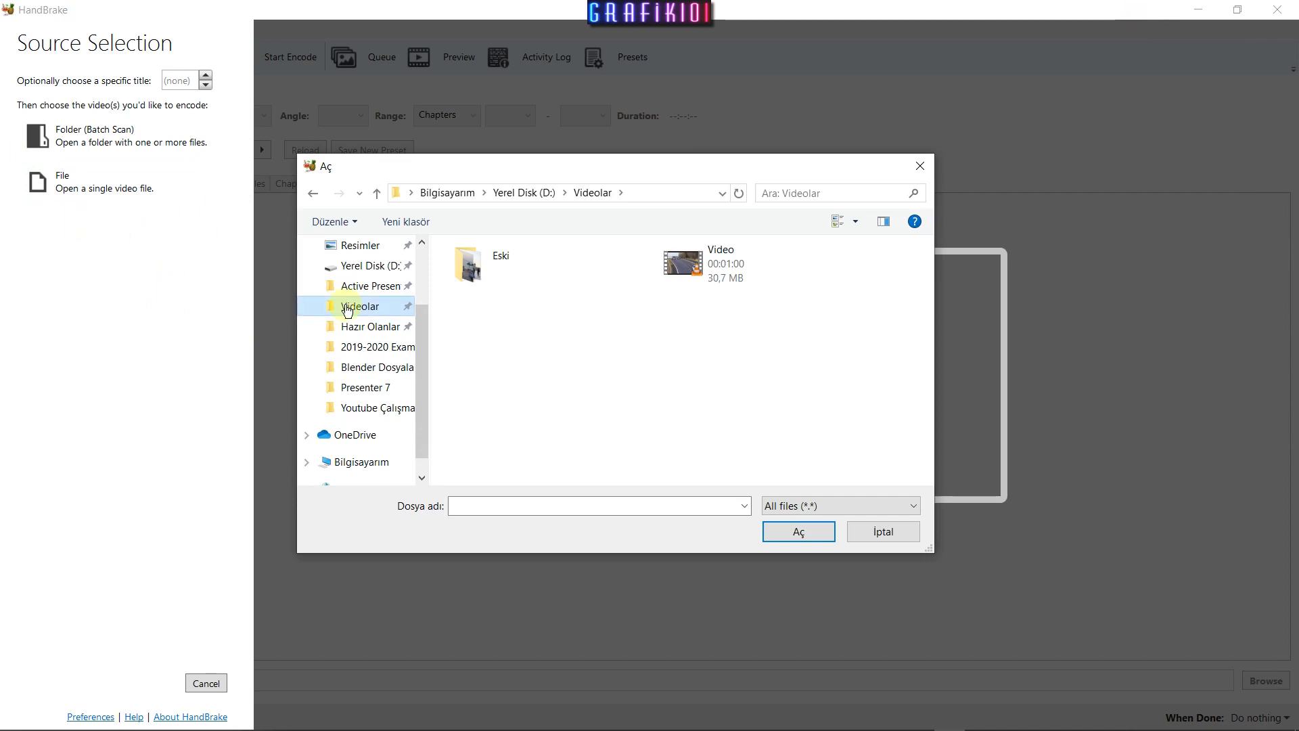
left_click(704, 268)
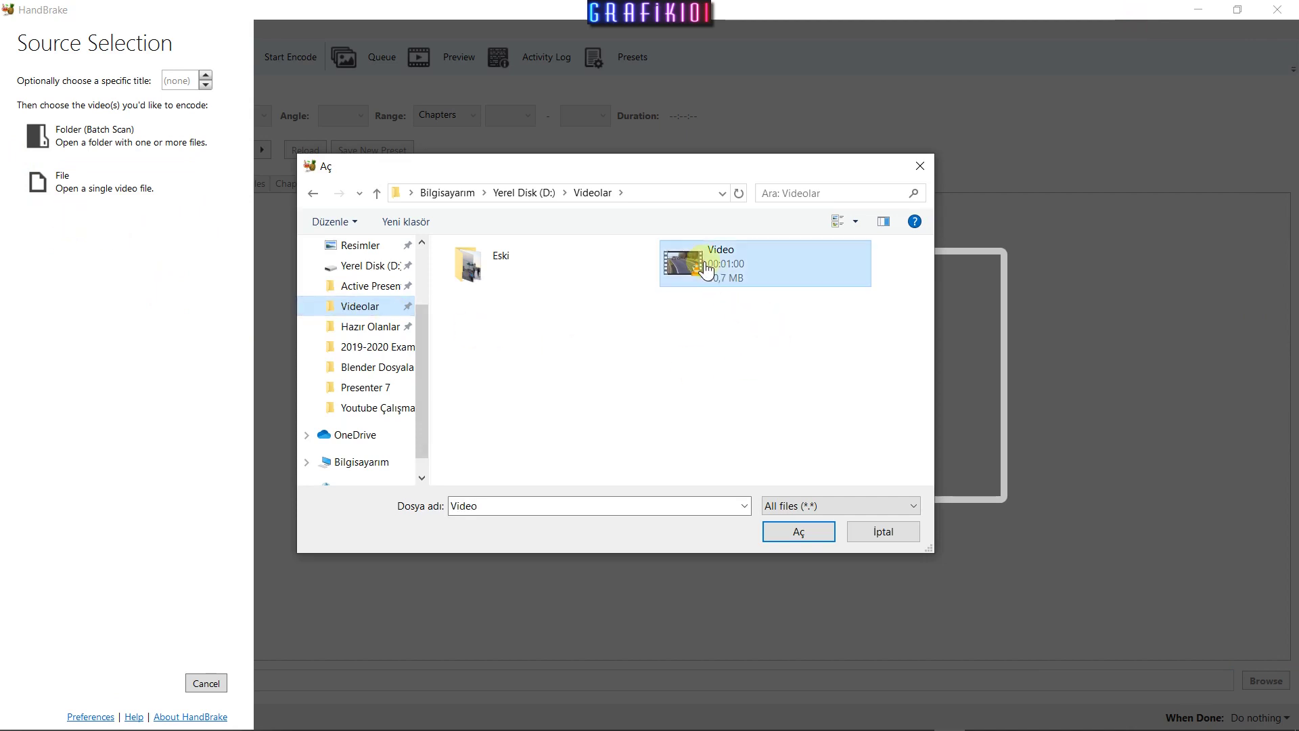
left_click(796, 532)
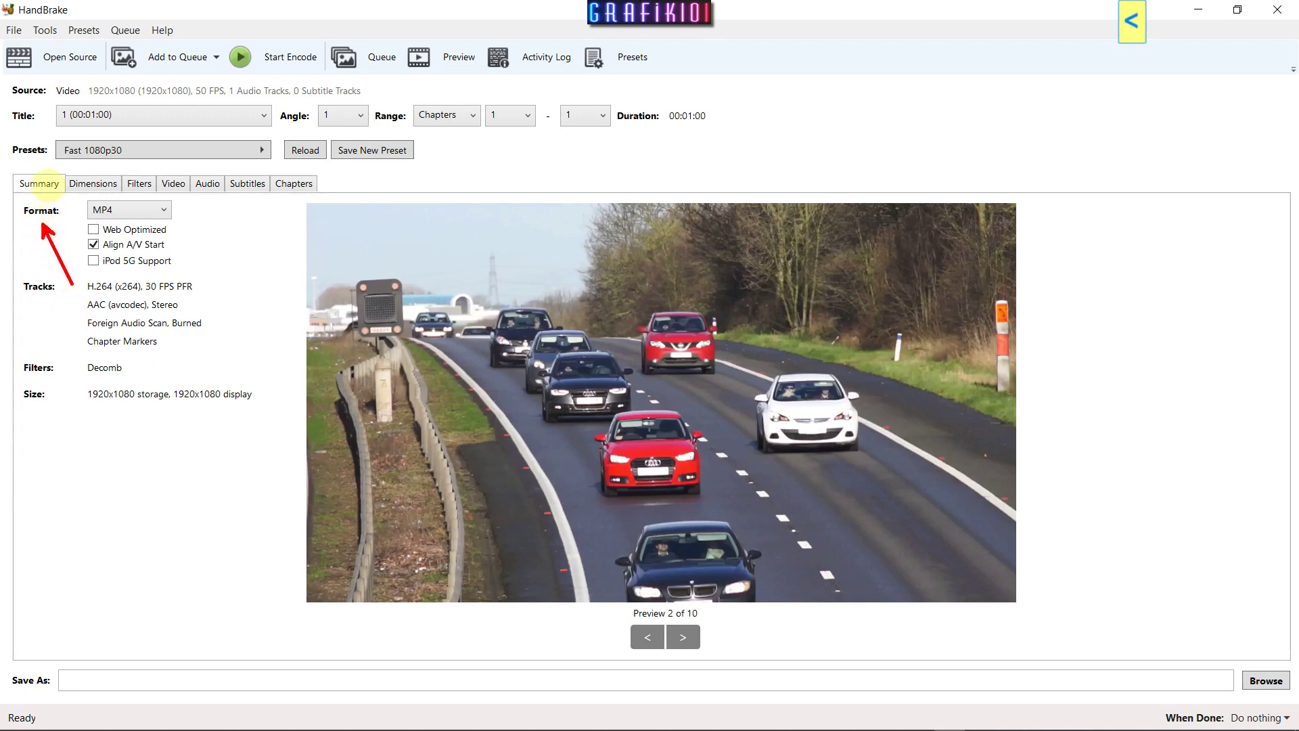
Switch the output format from MKV to MP4 and mark the video and audio track summary.
left_click(117, 211)
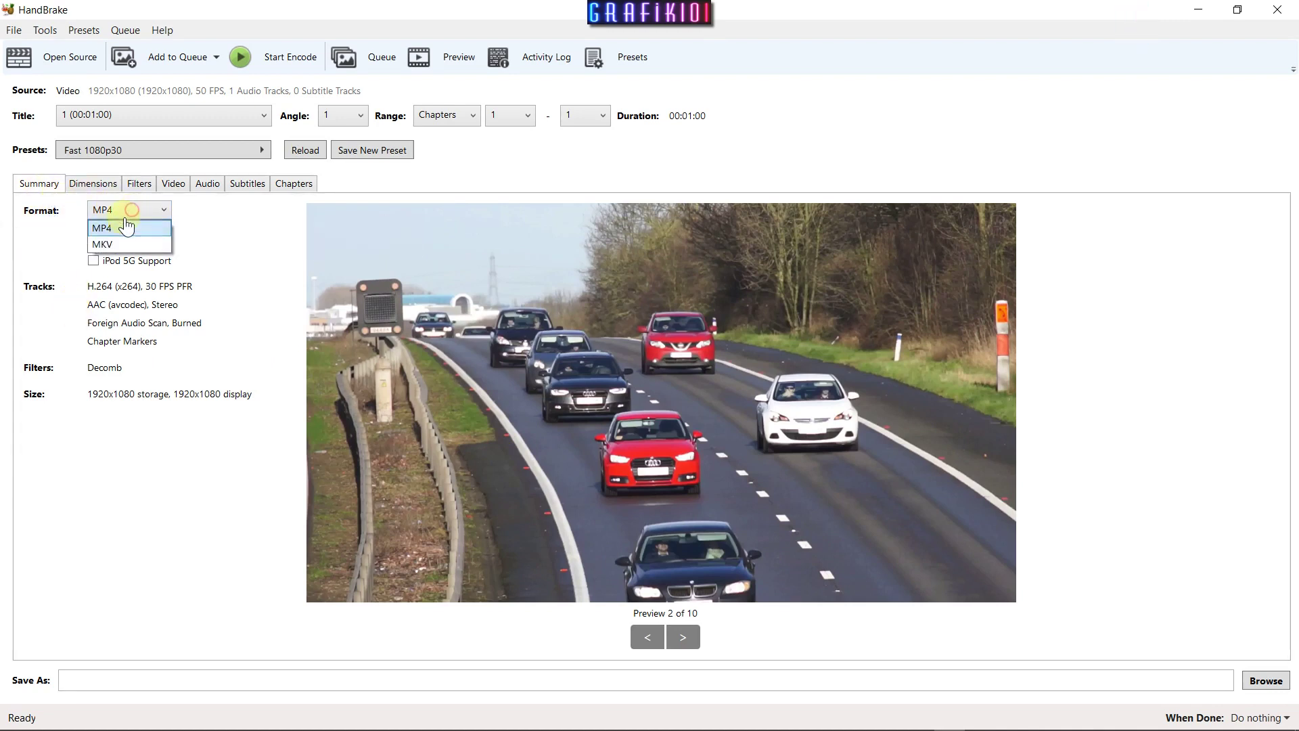
left_click(123, 244)
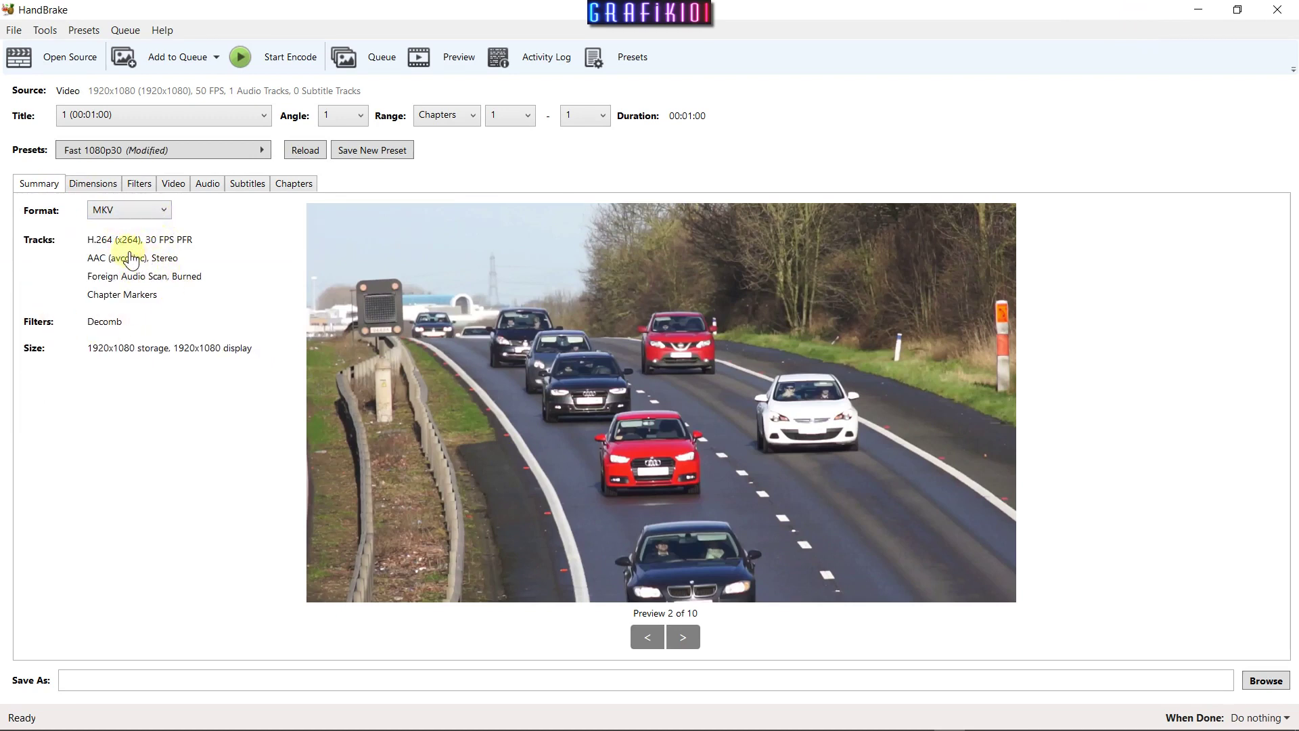
left_click(122, 211)
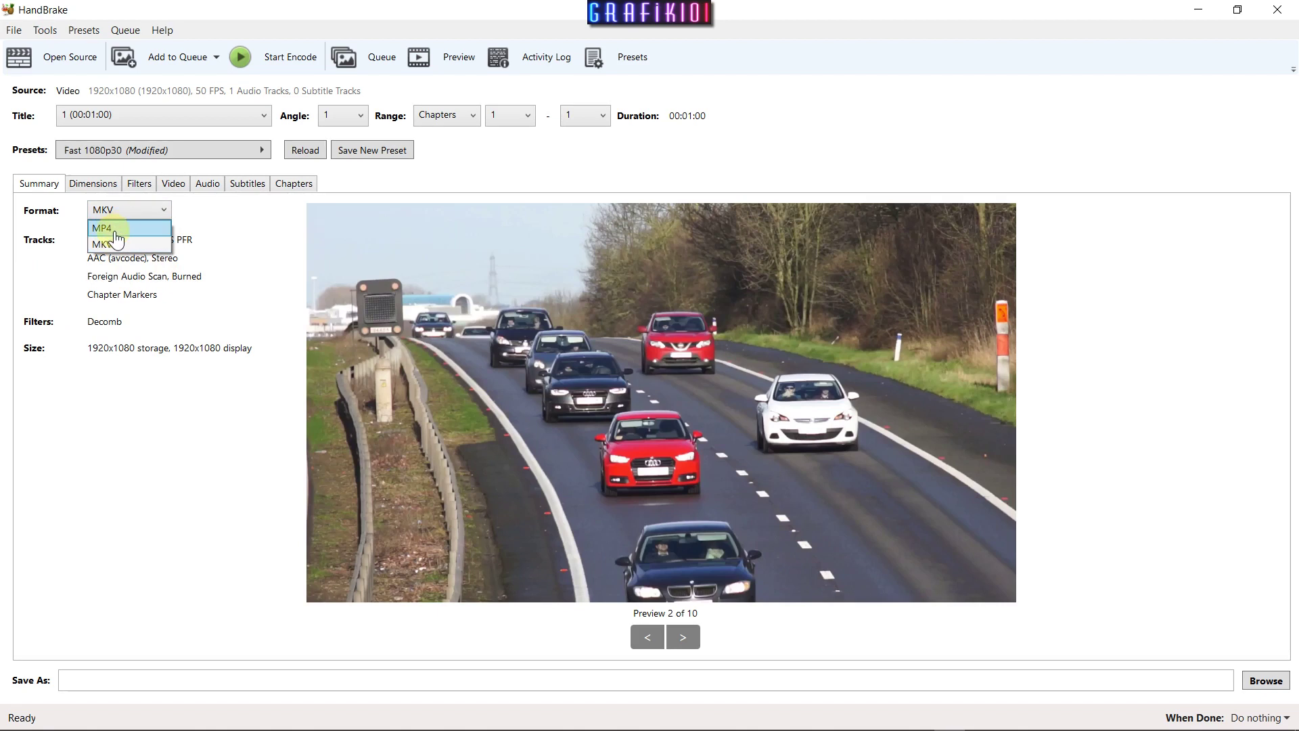
left_click(117, 231)
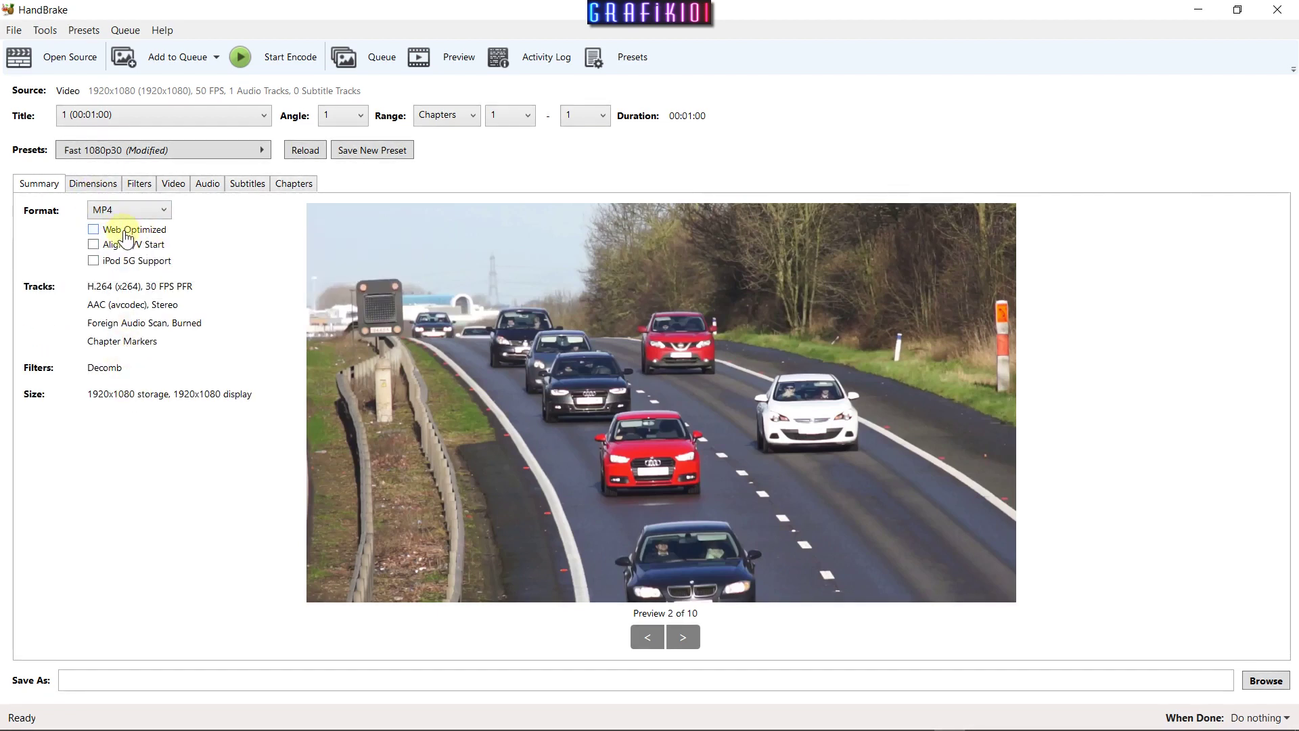
mouse_move(126, 235)
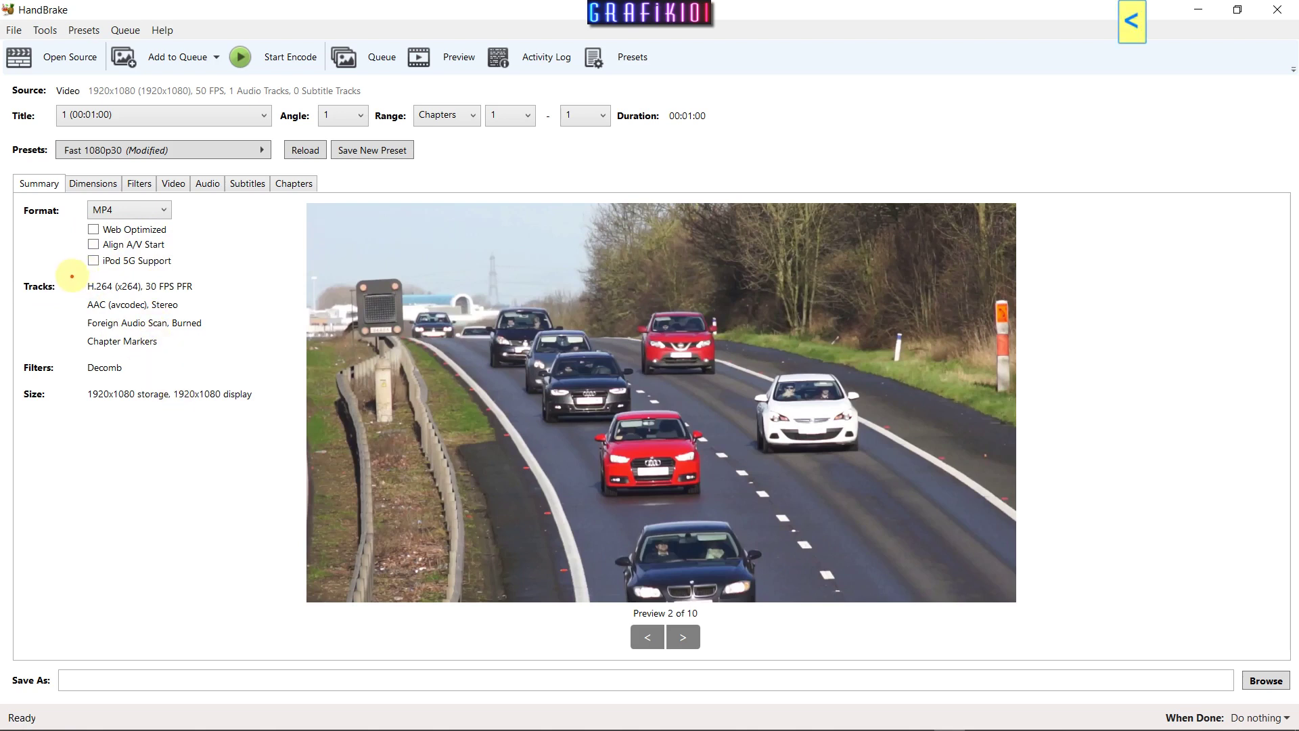
left_click_drag(160, 325, 223, 359)
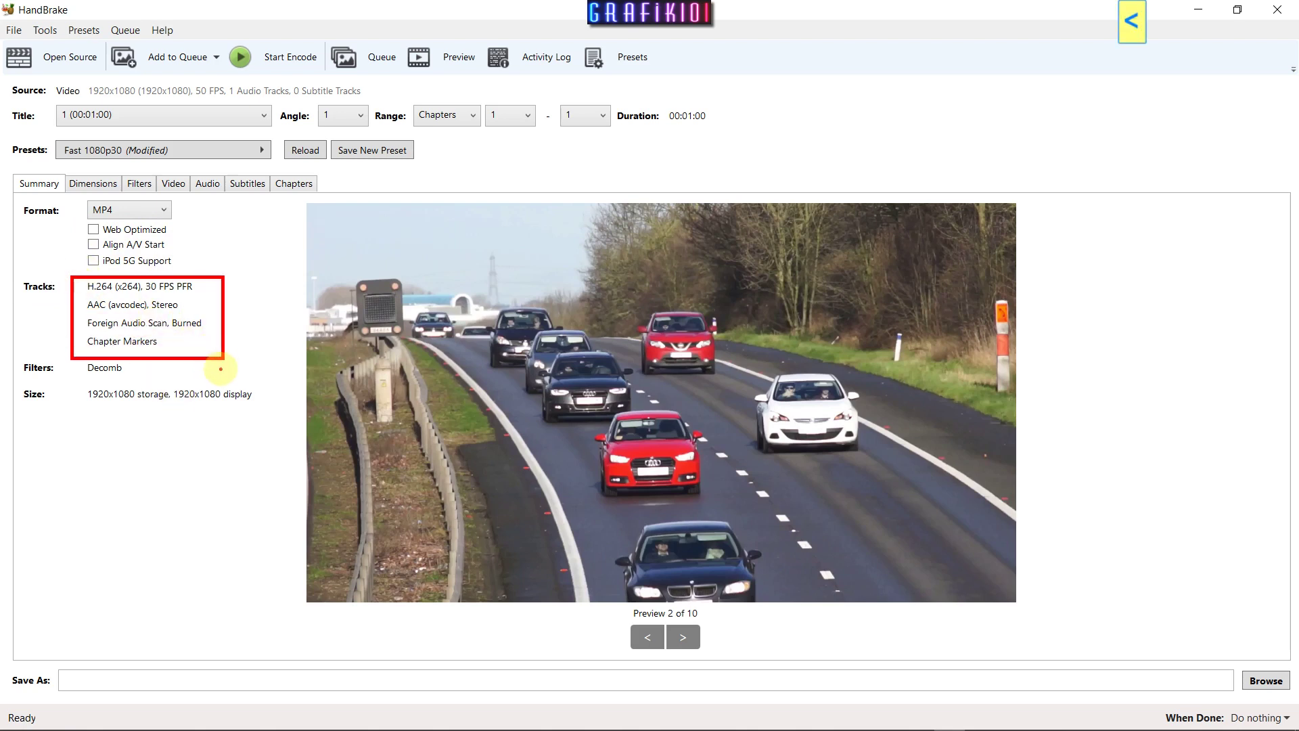
left_click_drag(79, 379, 175, 410)
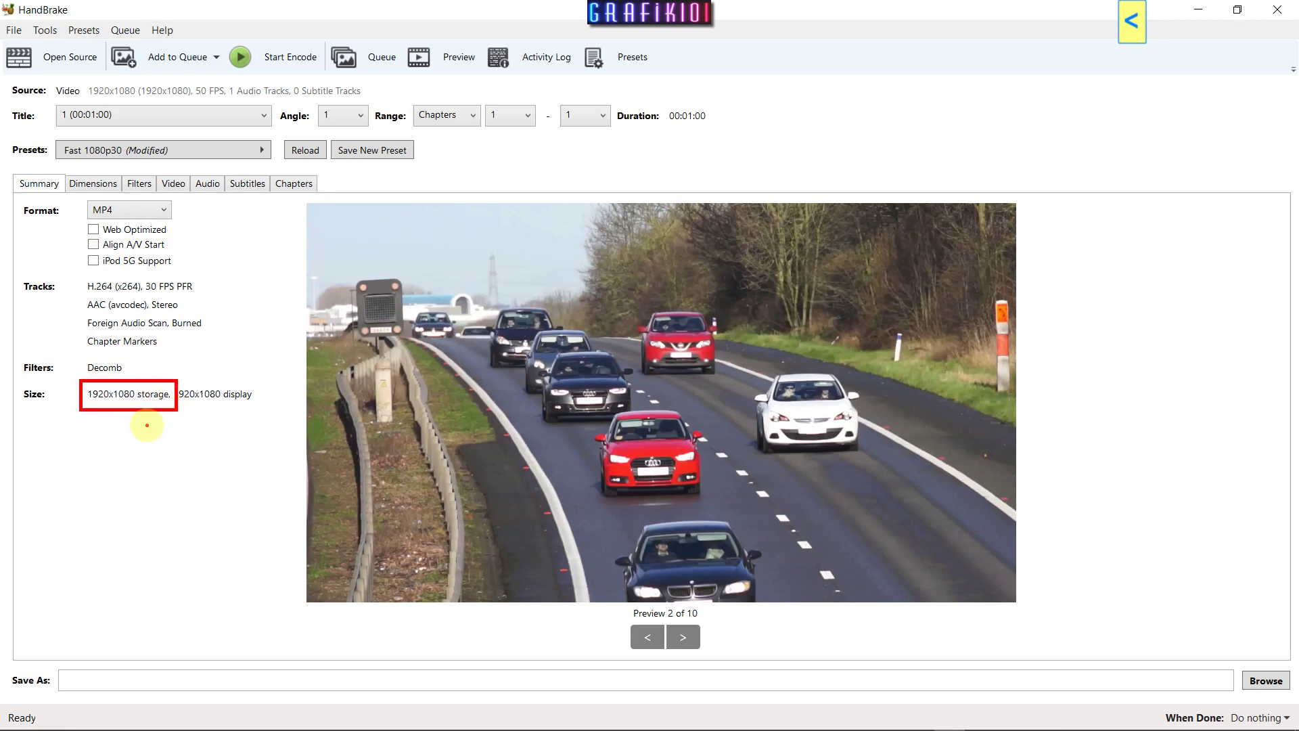
Check the Dimensions tab, then keep the Video tab's codec at H.264 (x264) and framerate at 30.
left_click(93, 182)
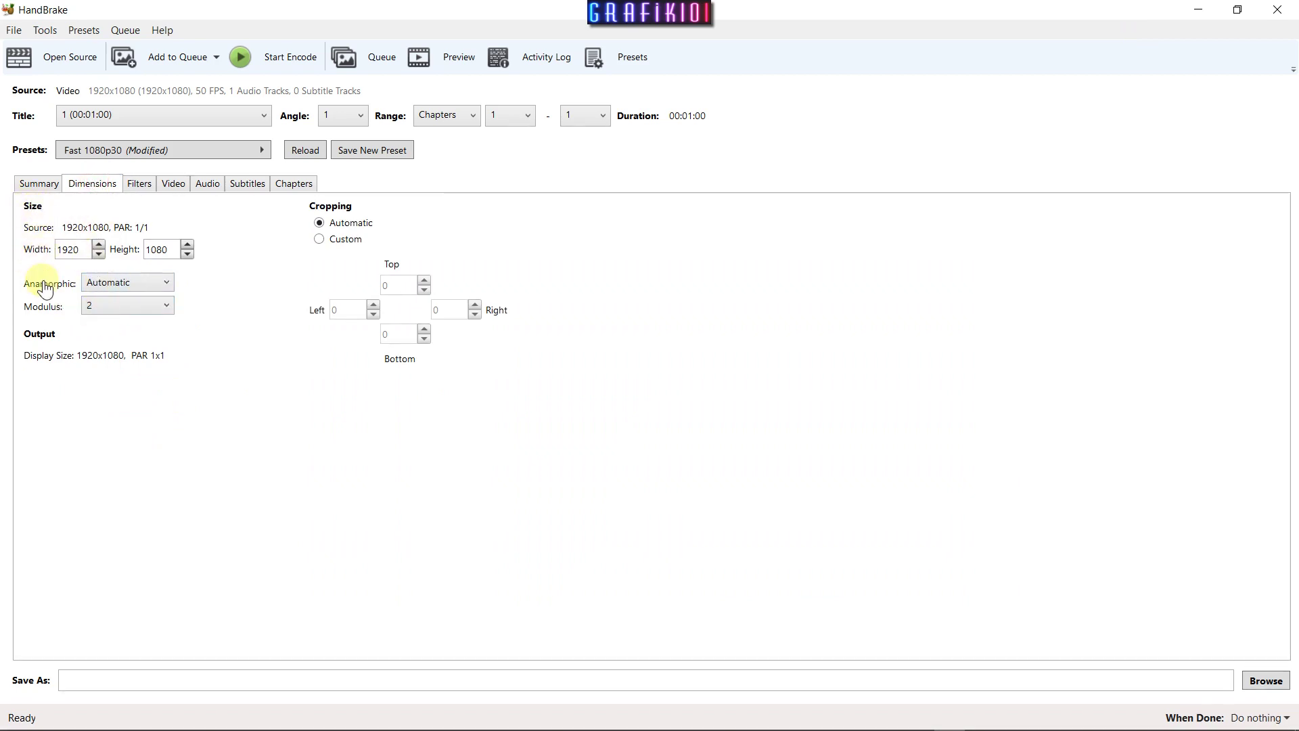
left_click(182, 194)
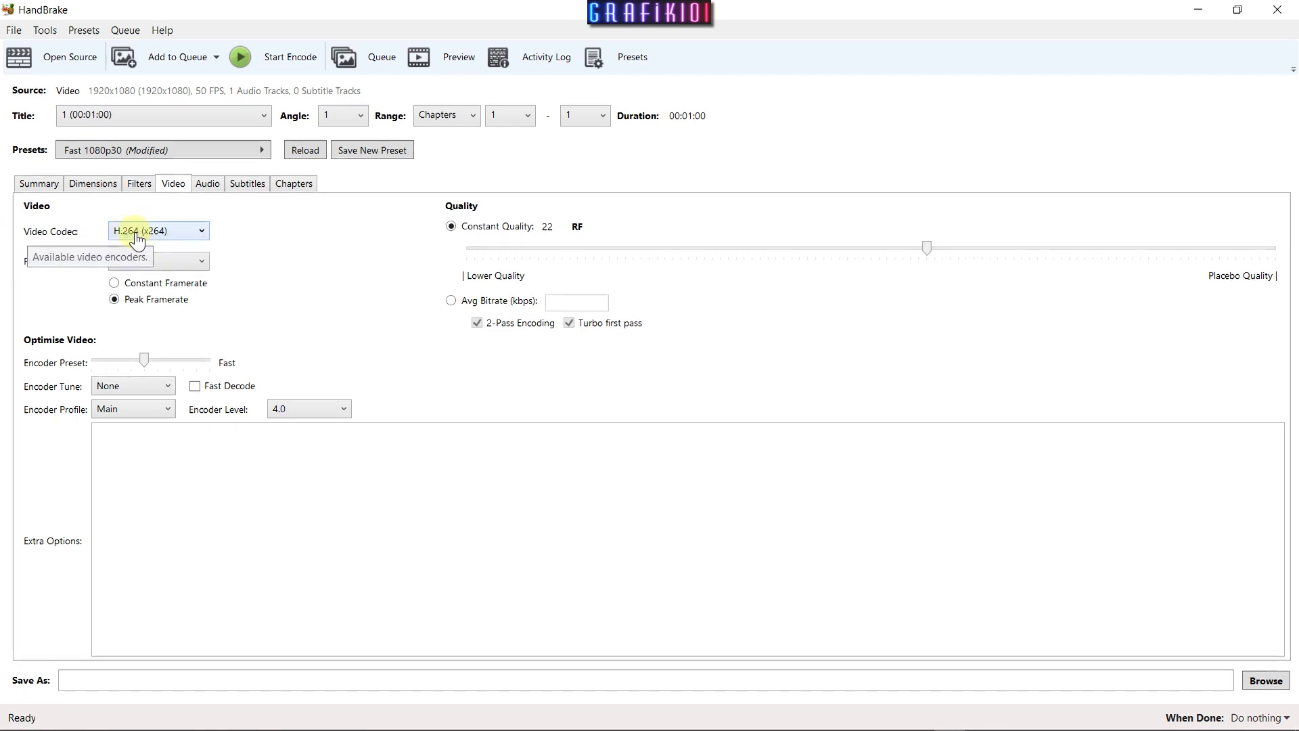
left_click(174, 234)
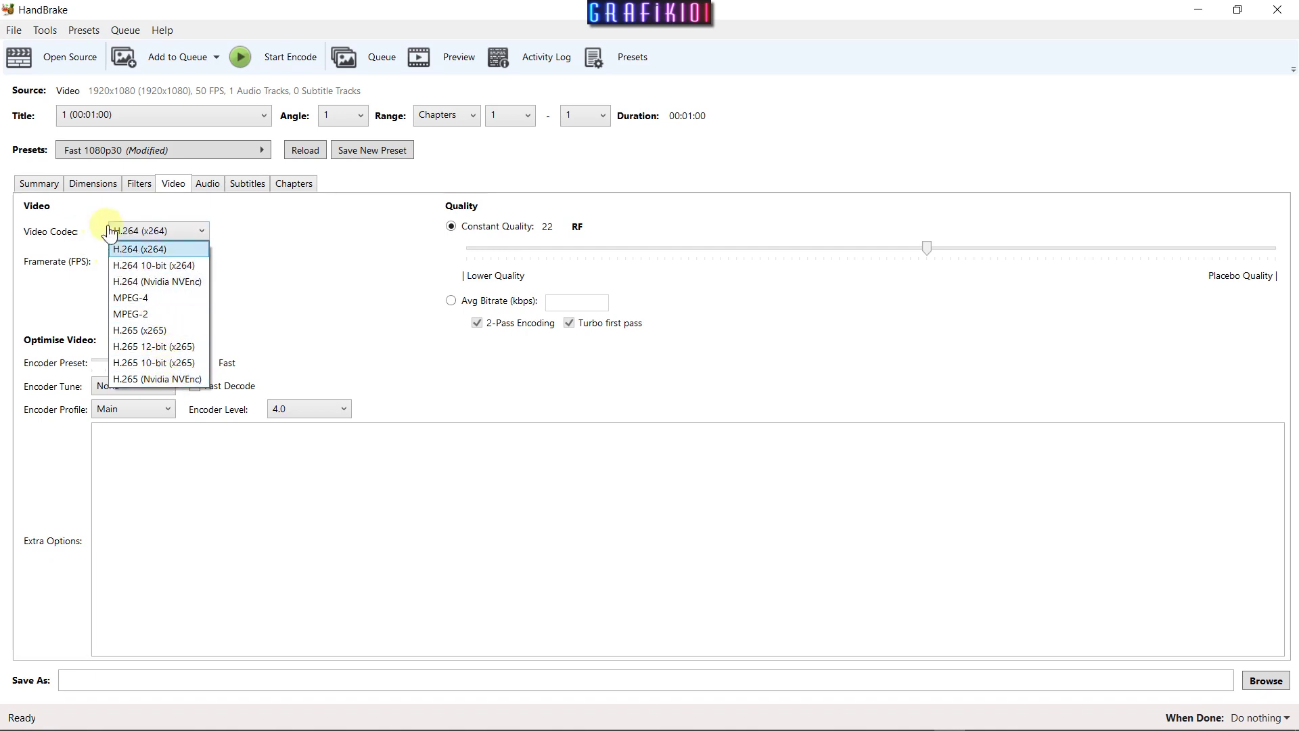
left_click(280, 242)
left_click(202, 261)
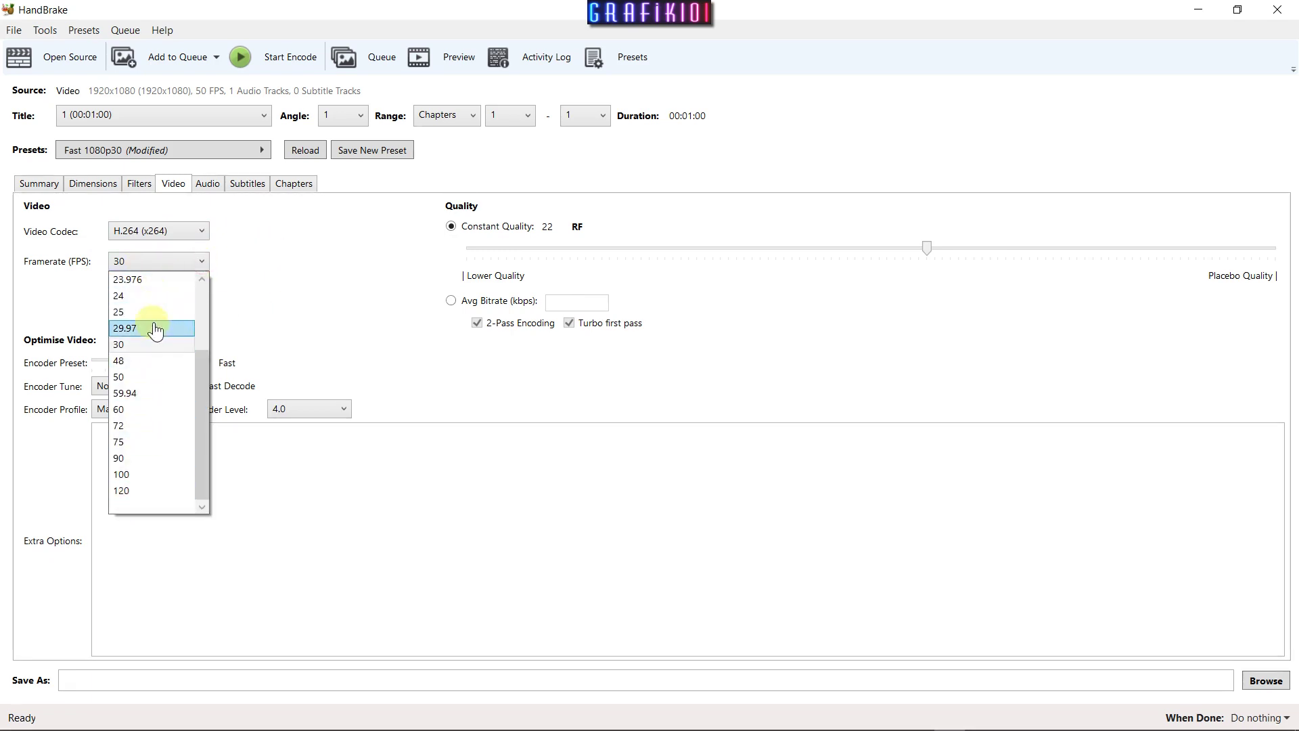
left_click(214, 434)
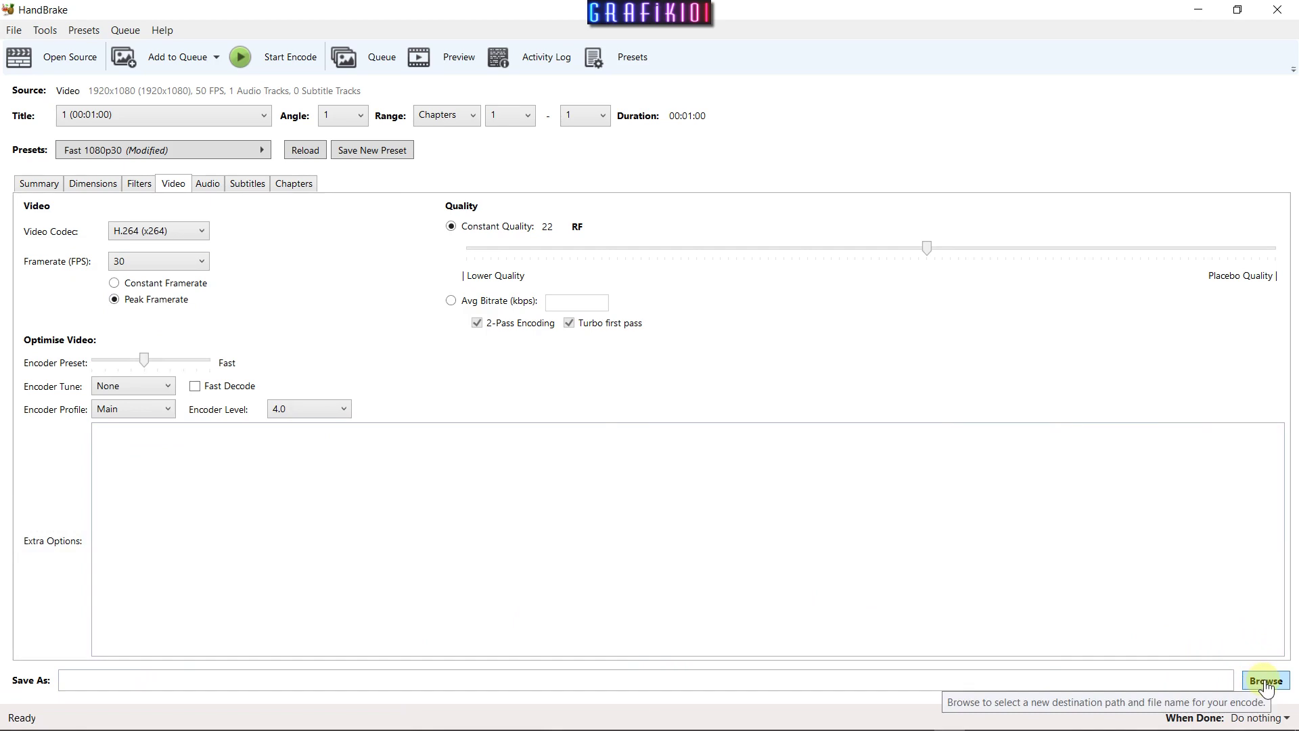
Save the output as D:\Videolar\Yenivideo.mp4 and start the encode.
left_click(1265, 682)
type("Yenivideo")
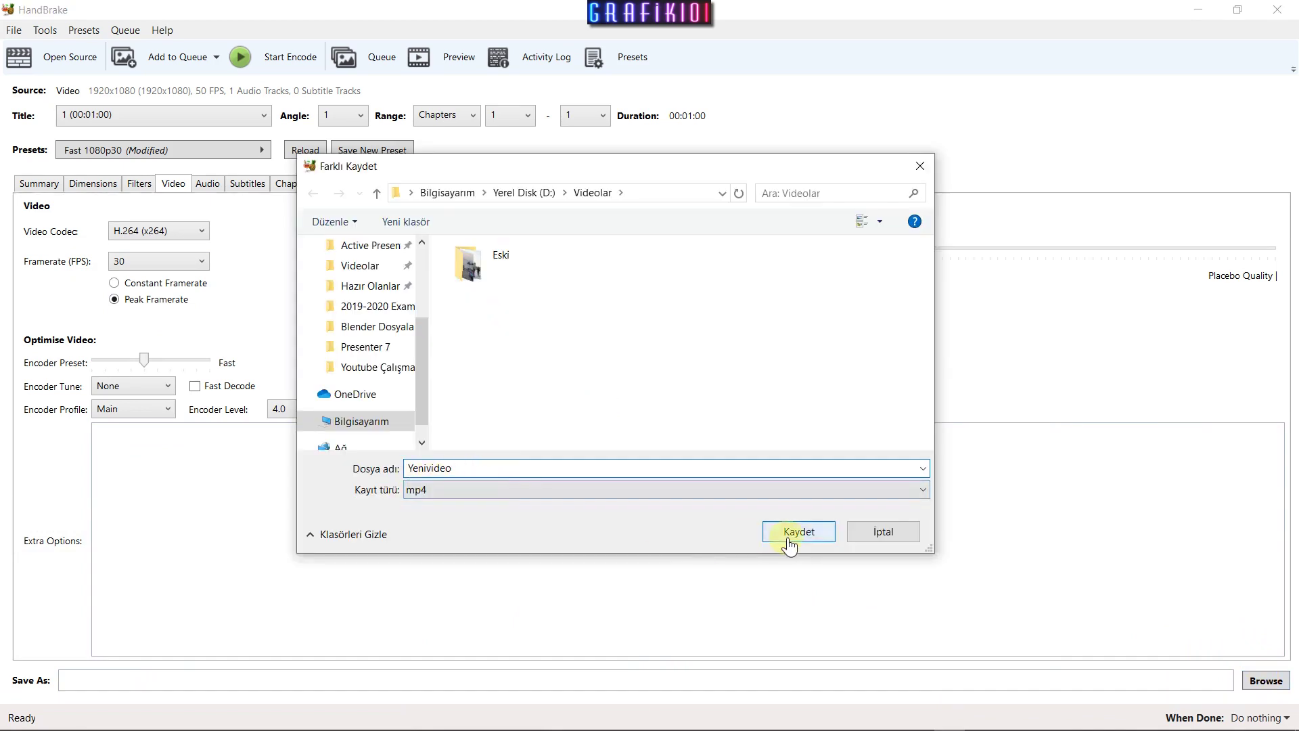
left_click(790, 541)
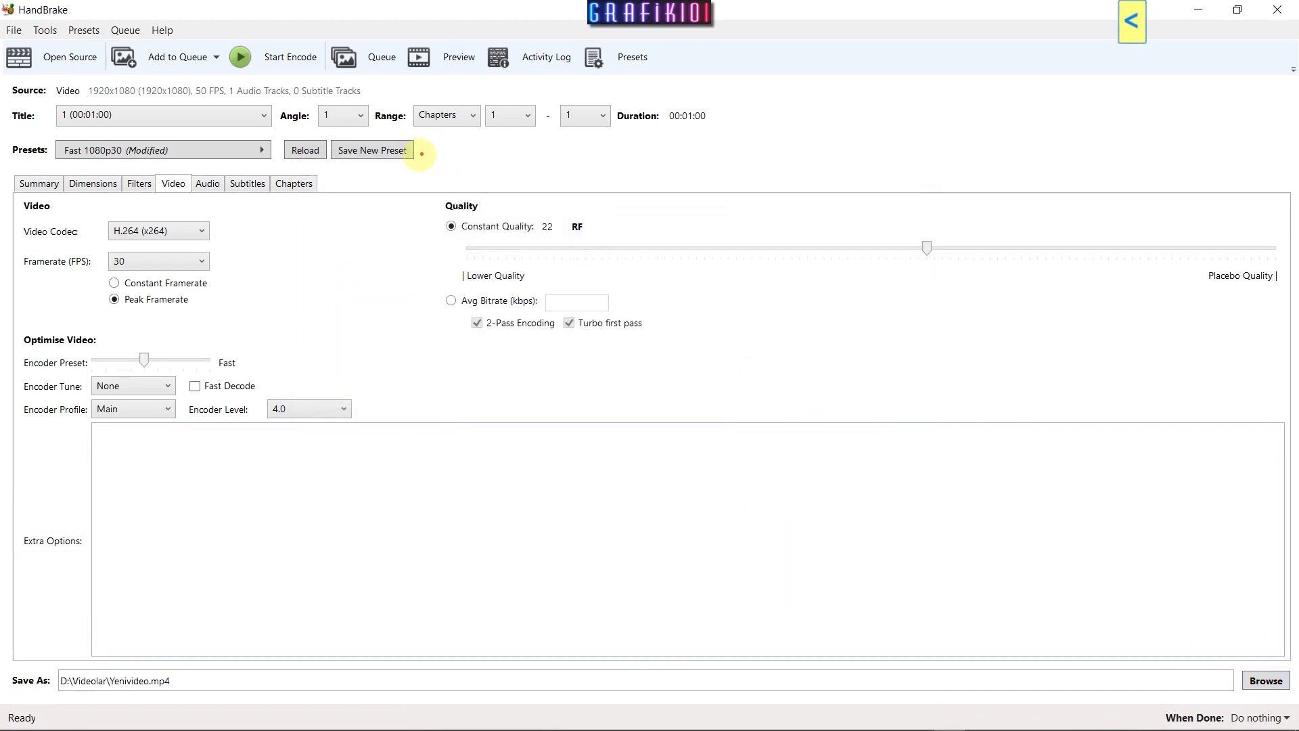
left_click_drag(416, 172, 1291, 402)
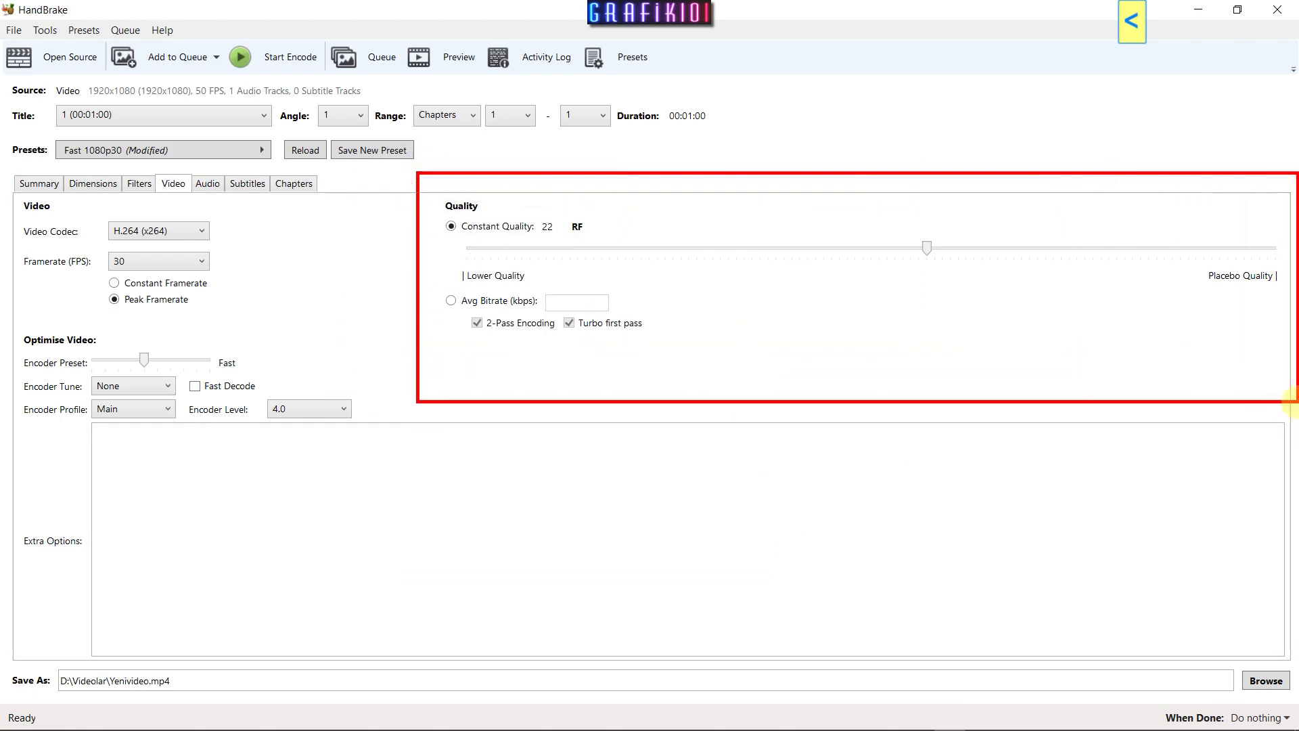
left_click_drag(504, 278, 535, 349)
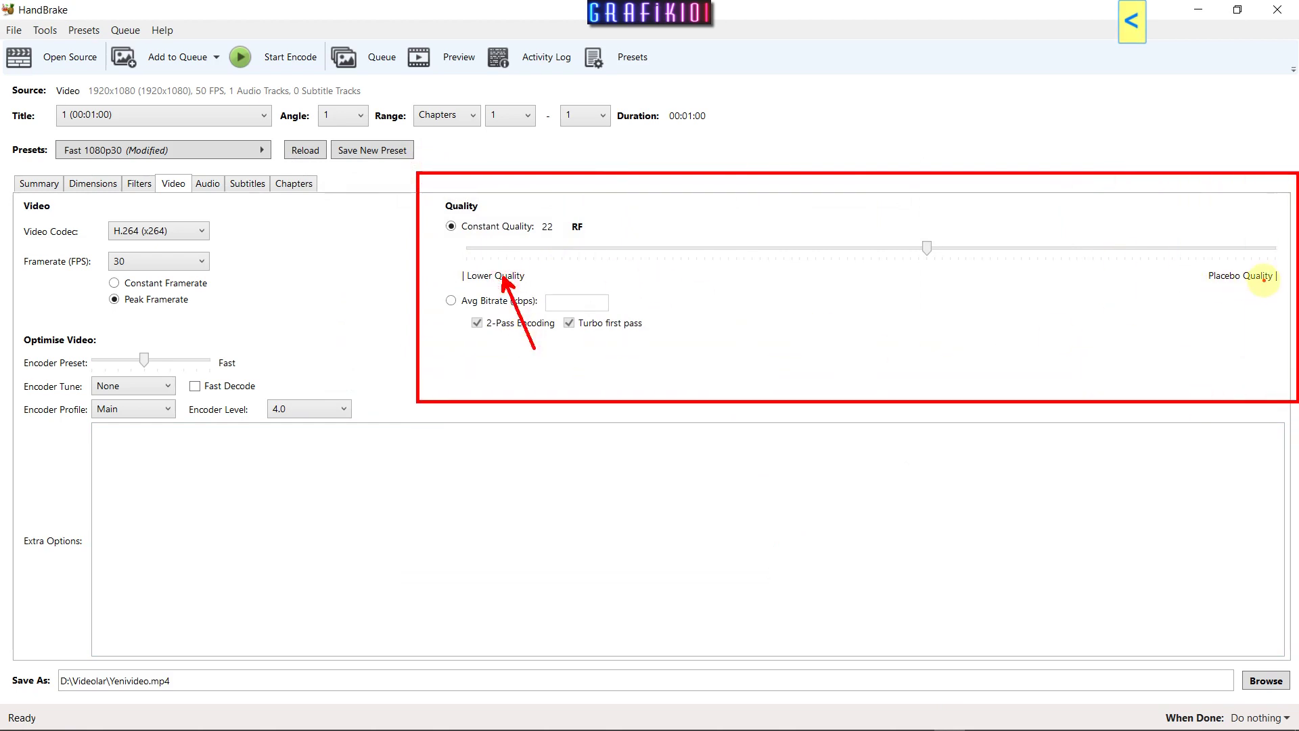
left_click_drag(1264, 280, 1242, 349)
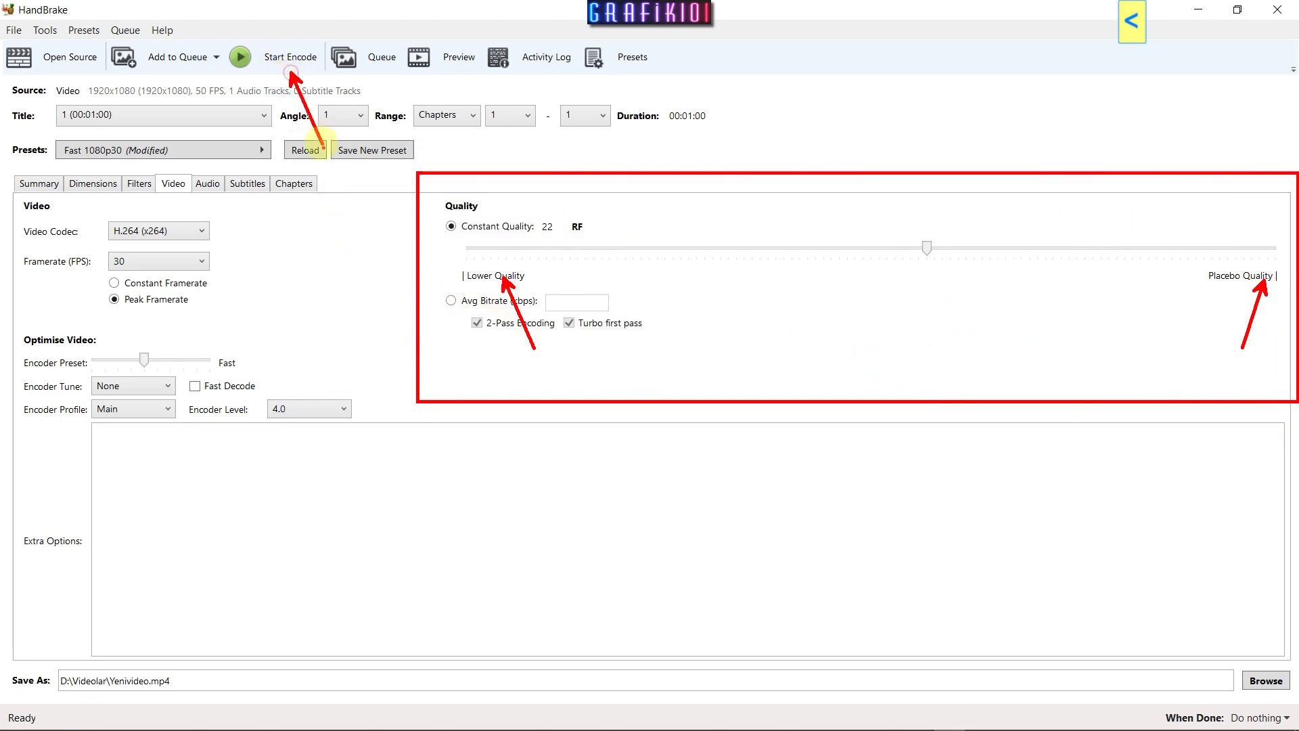
left_click(758, 375)
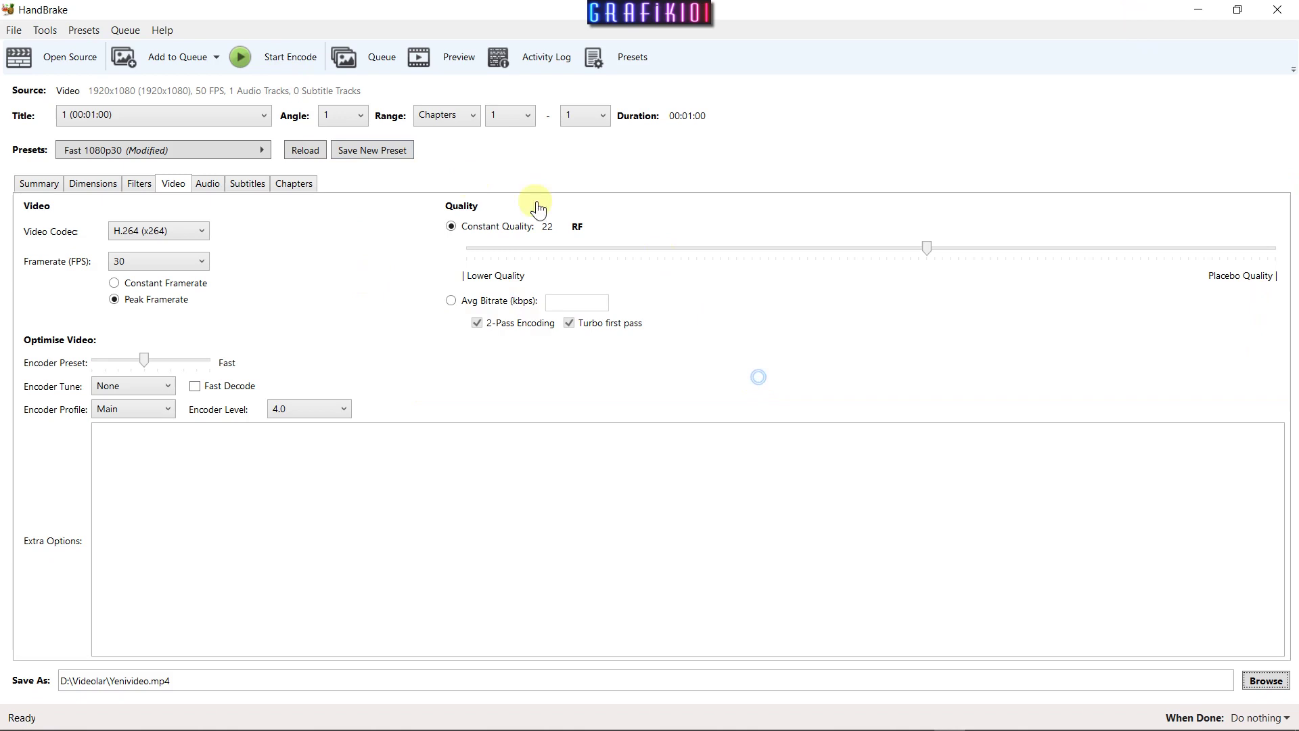
left_click(286, 64)
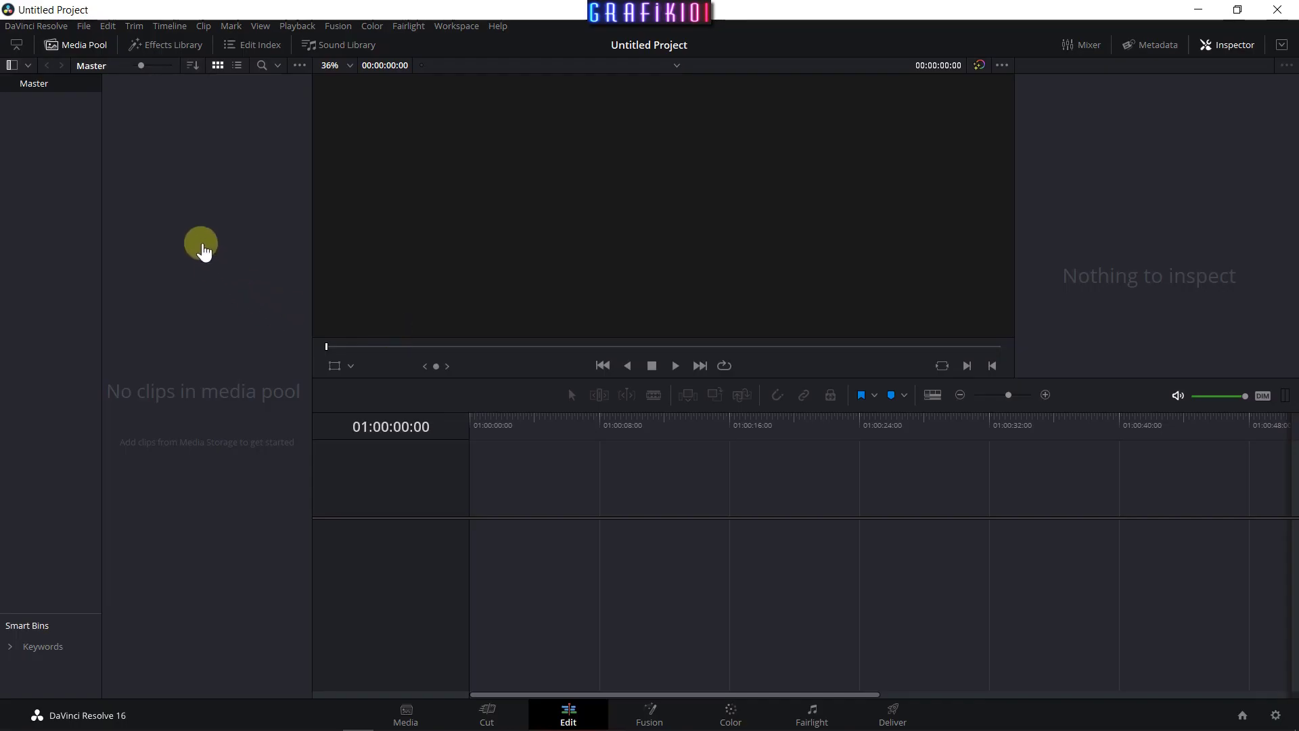
Import the original Video file into the empty Media Pool.
right_click(196, 256)
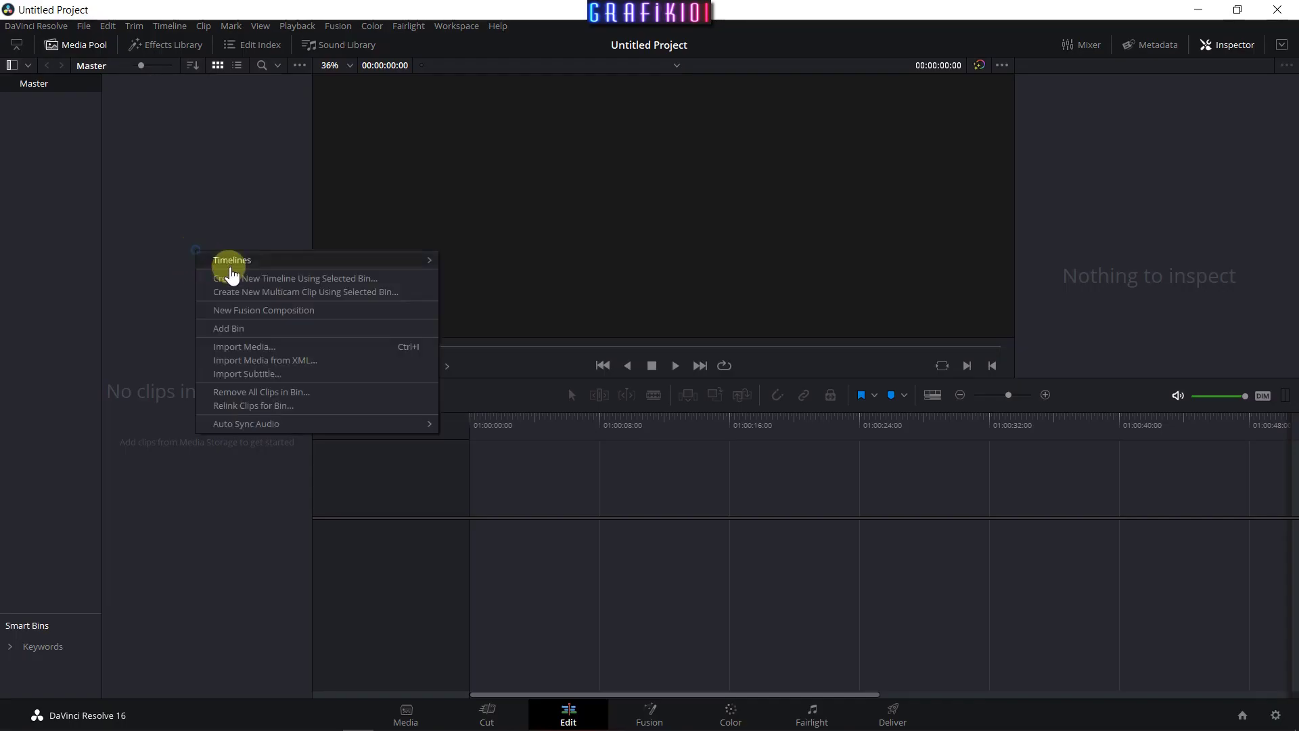
left_click(261, 345)
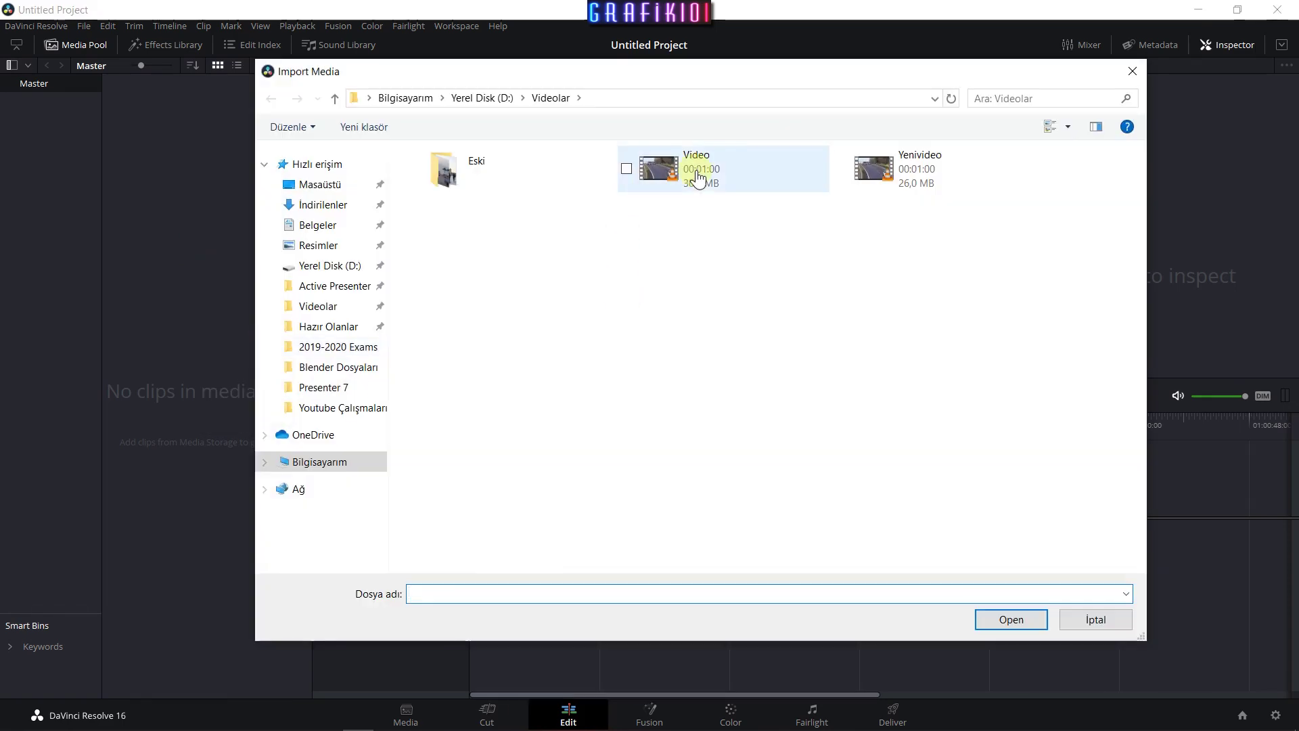
left_click(714, 173)
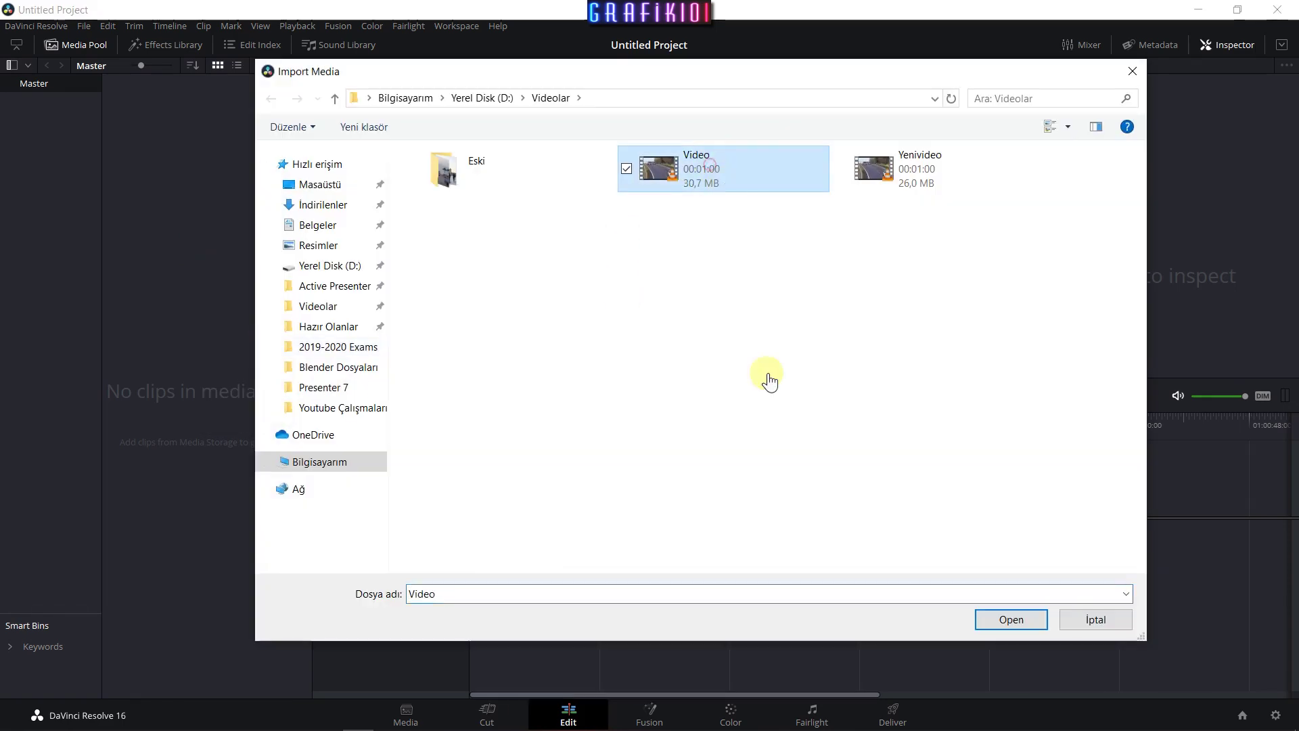
left_click(1030, 620)
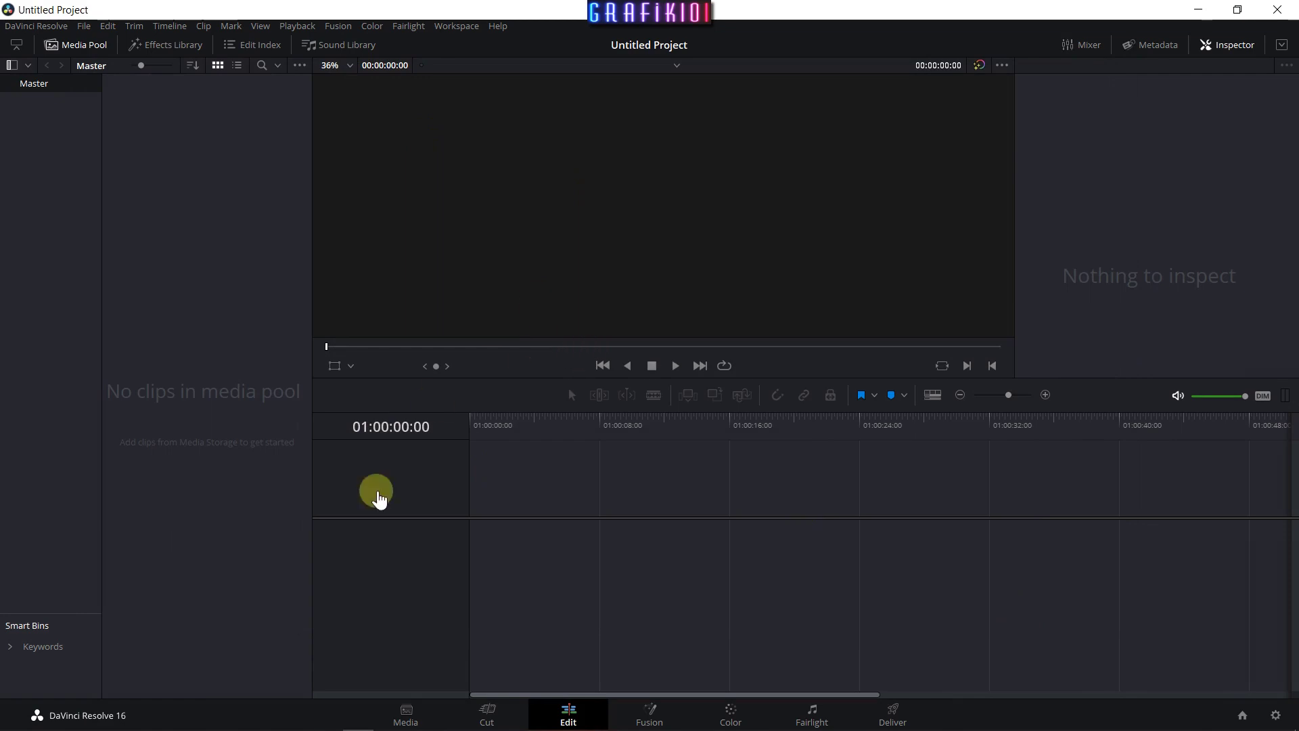
Import the re-encoded Yenivideo file from the Videolar folder.
right_click(177, 245)
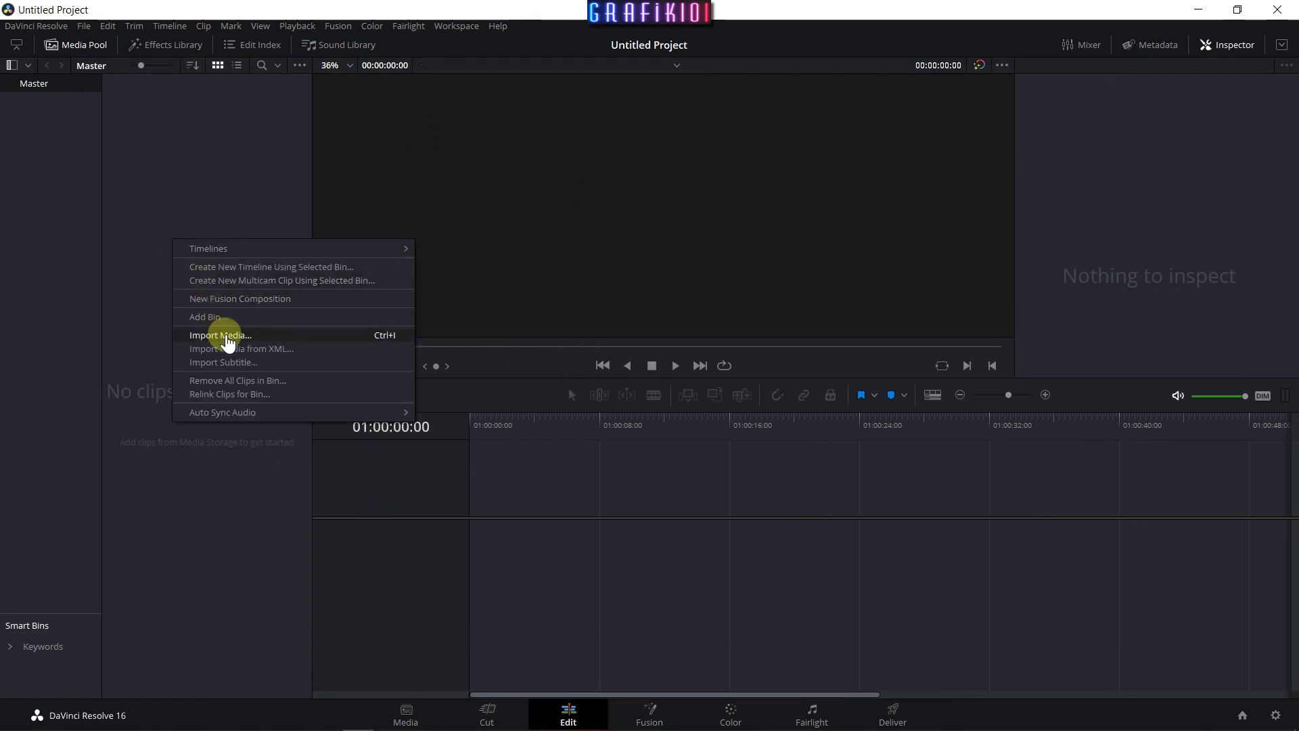
left_click(226, 336)
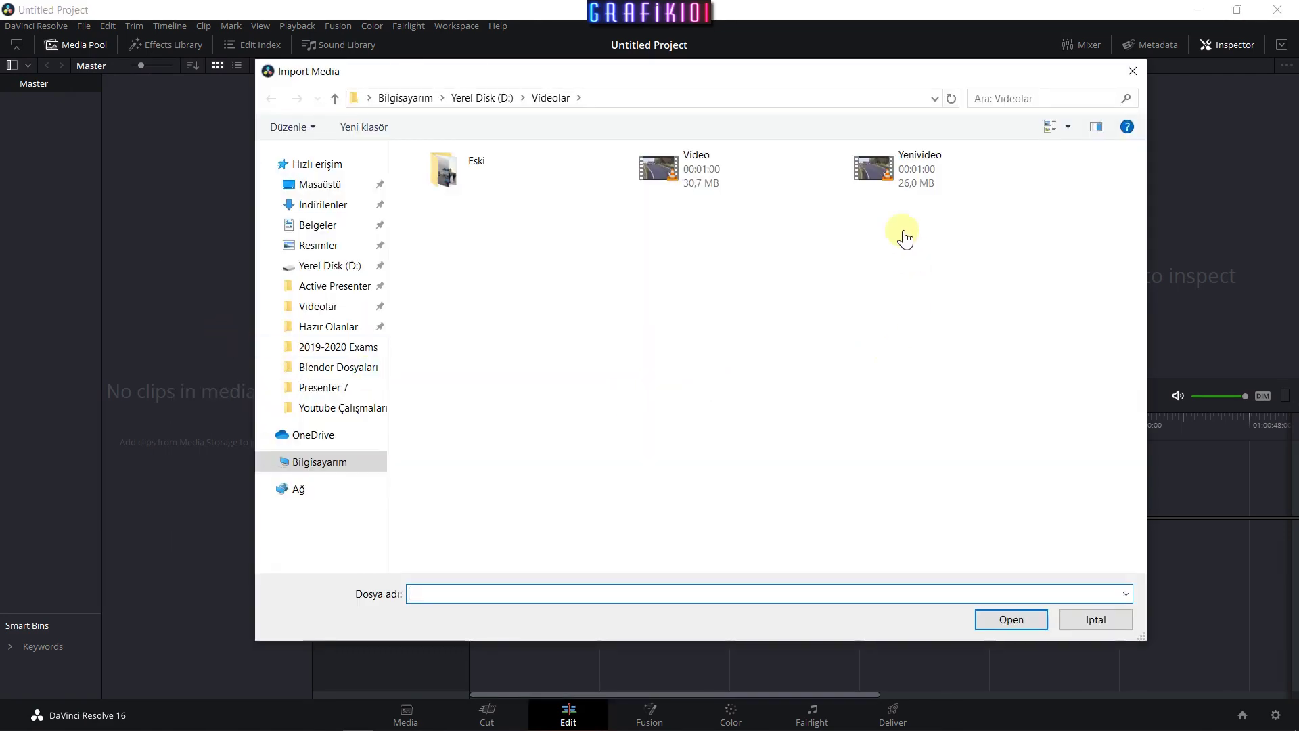
left_click(920, 171)
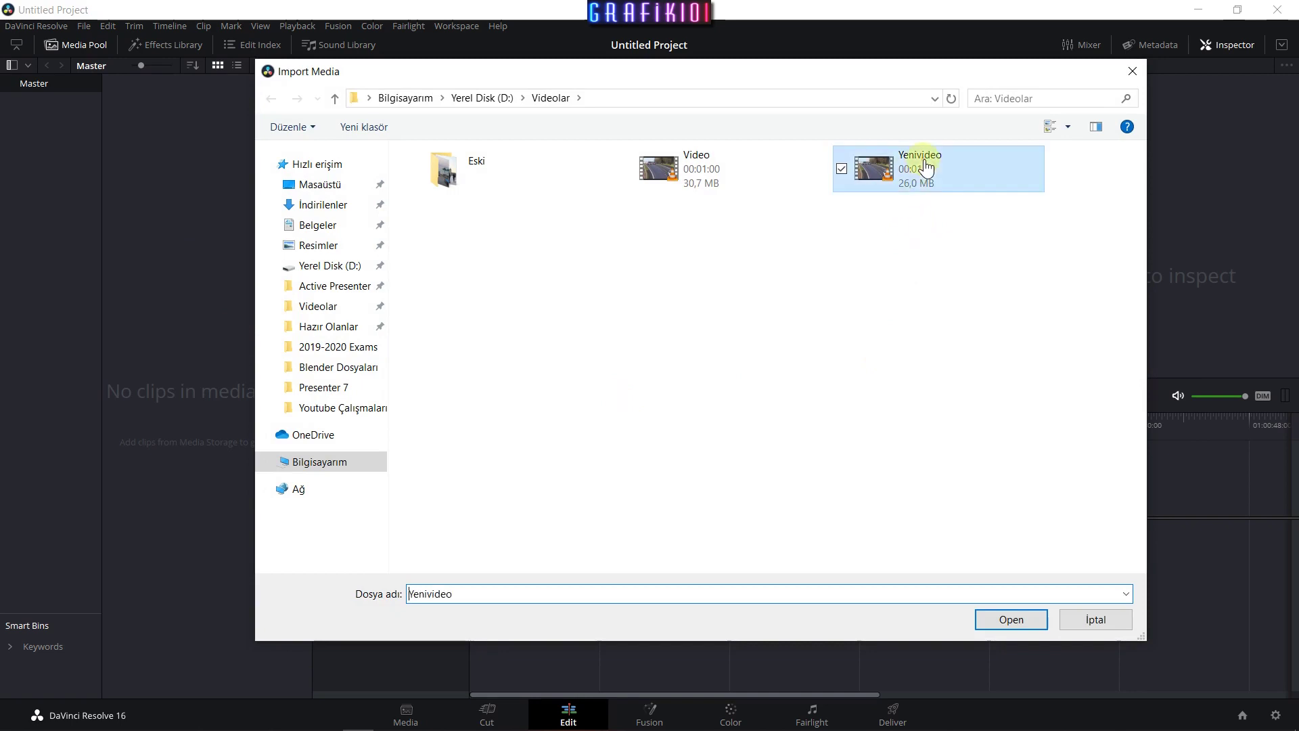
left_click(1009, 624)
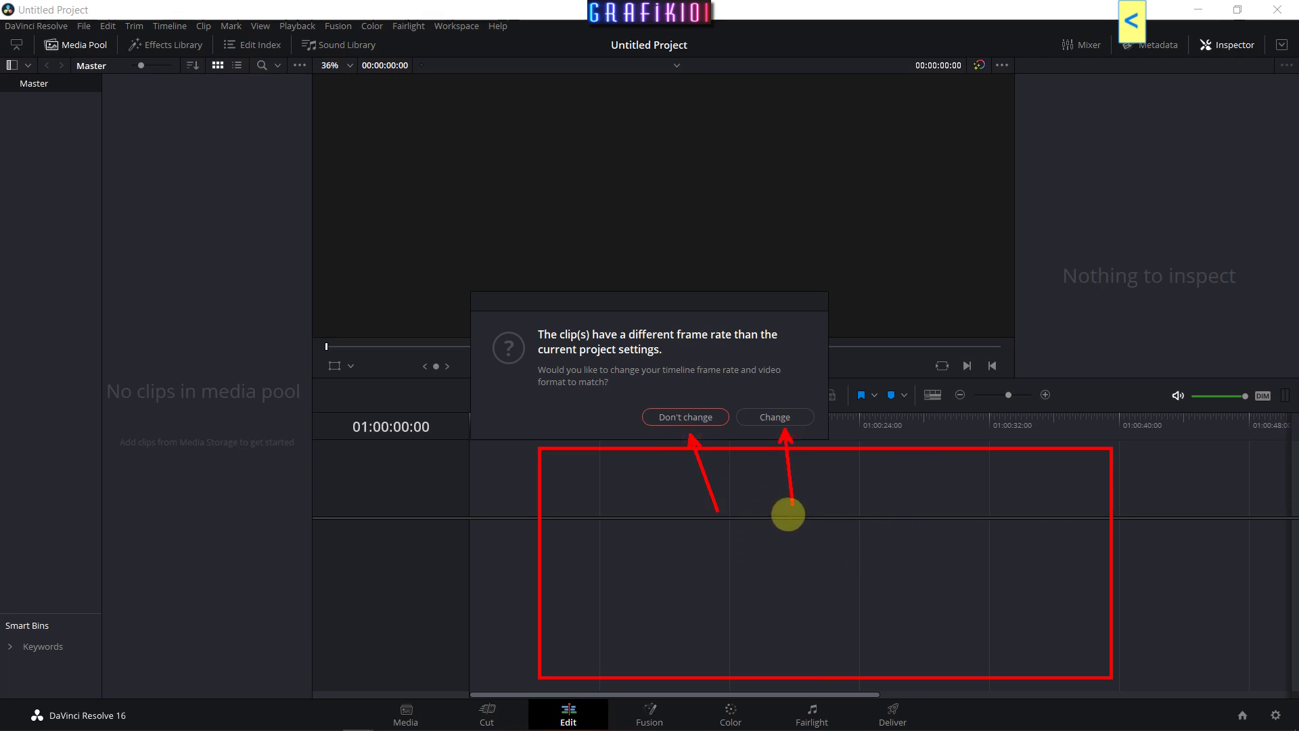
Answer the frame-rate prompt, drag Yenivideo.mp4 onto a new timeline and scrub to 01:00:55:05.
left_click(772, 417)
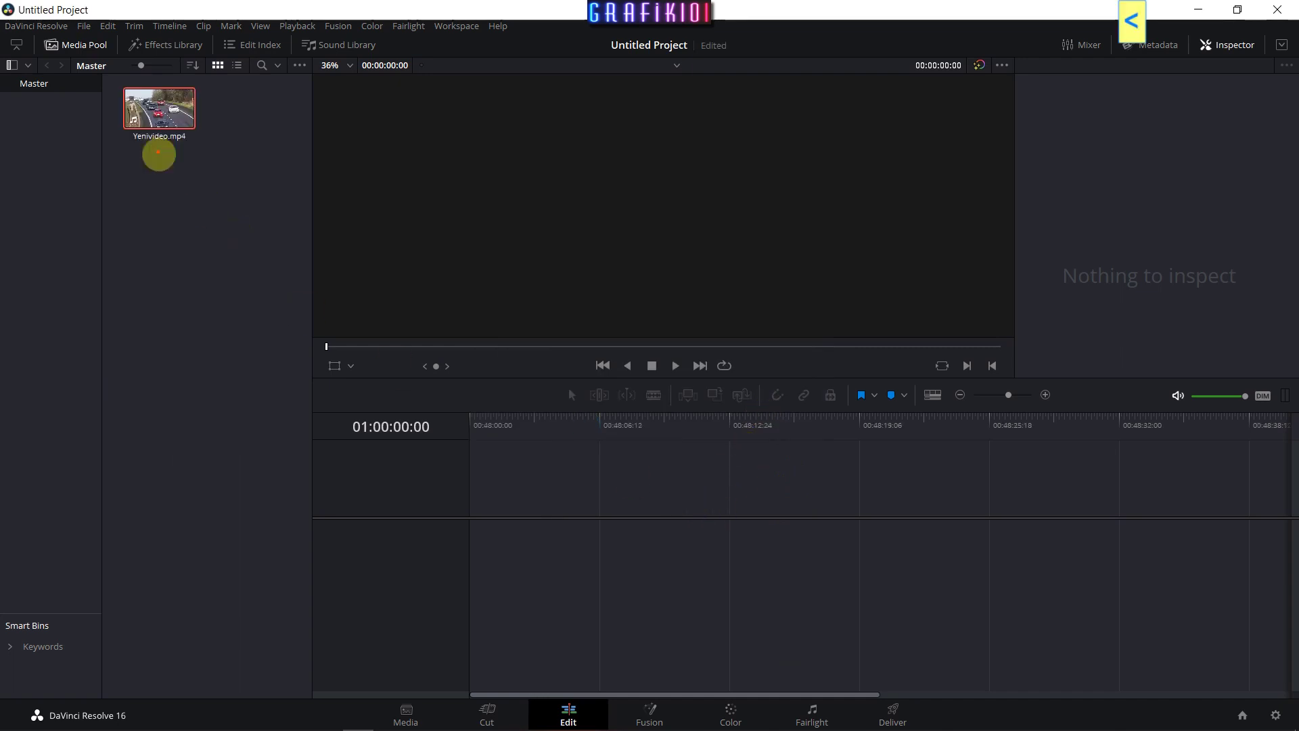
left_click_drag(111, 73, 261, 165)
left_click_drag(191, 143, 280, 282)
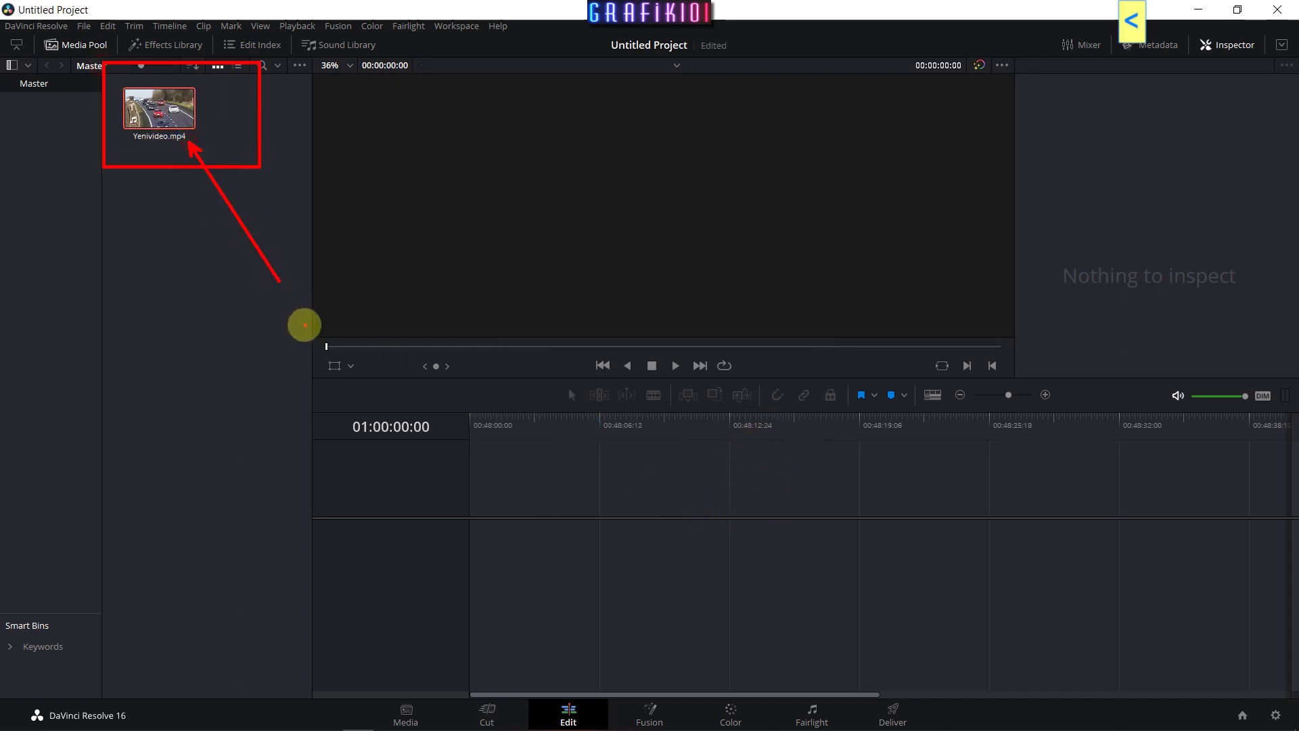
mouse_move(152, 109)
left_mouse_down()
mouse_move(946, 120)
mouse_move(680, 523)
left_mouse_up()
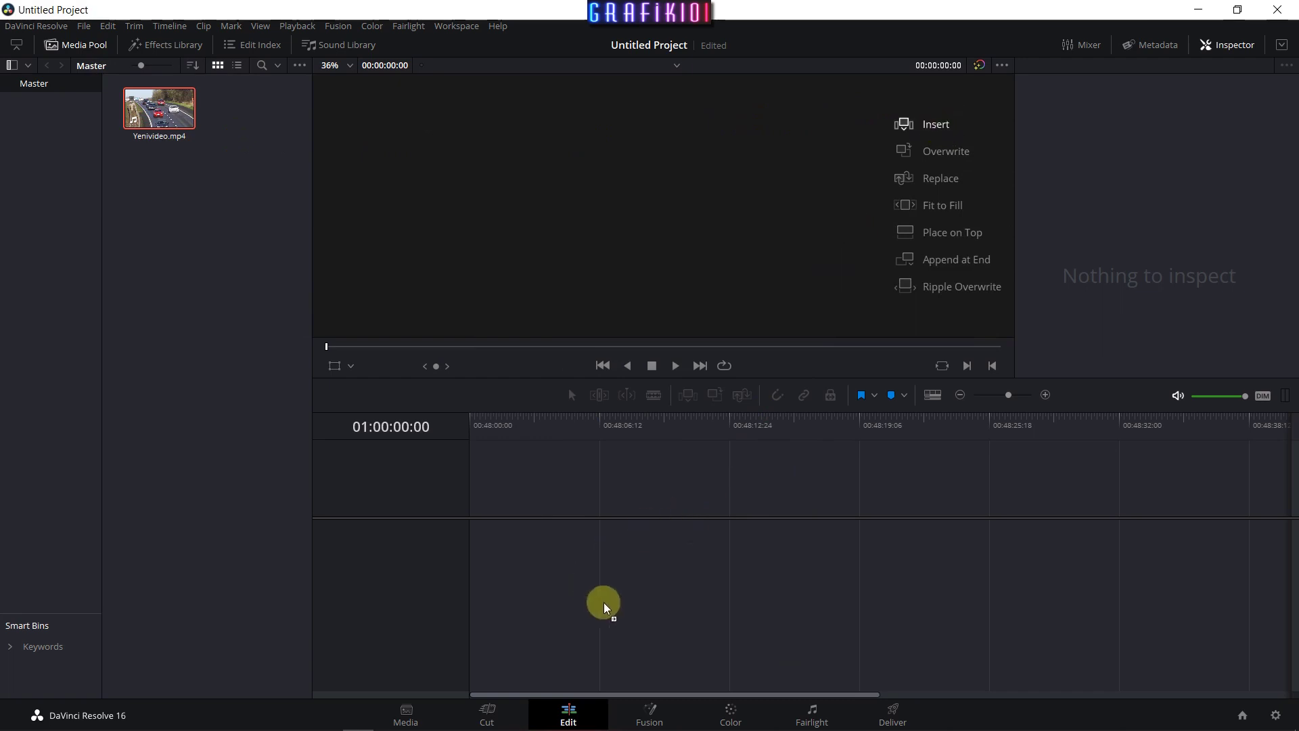
left_click_drag(604, 602, 610, 607)
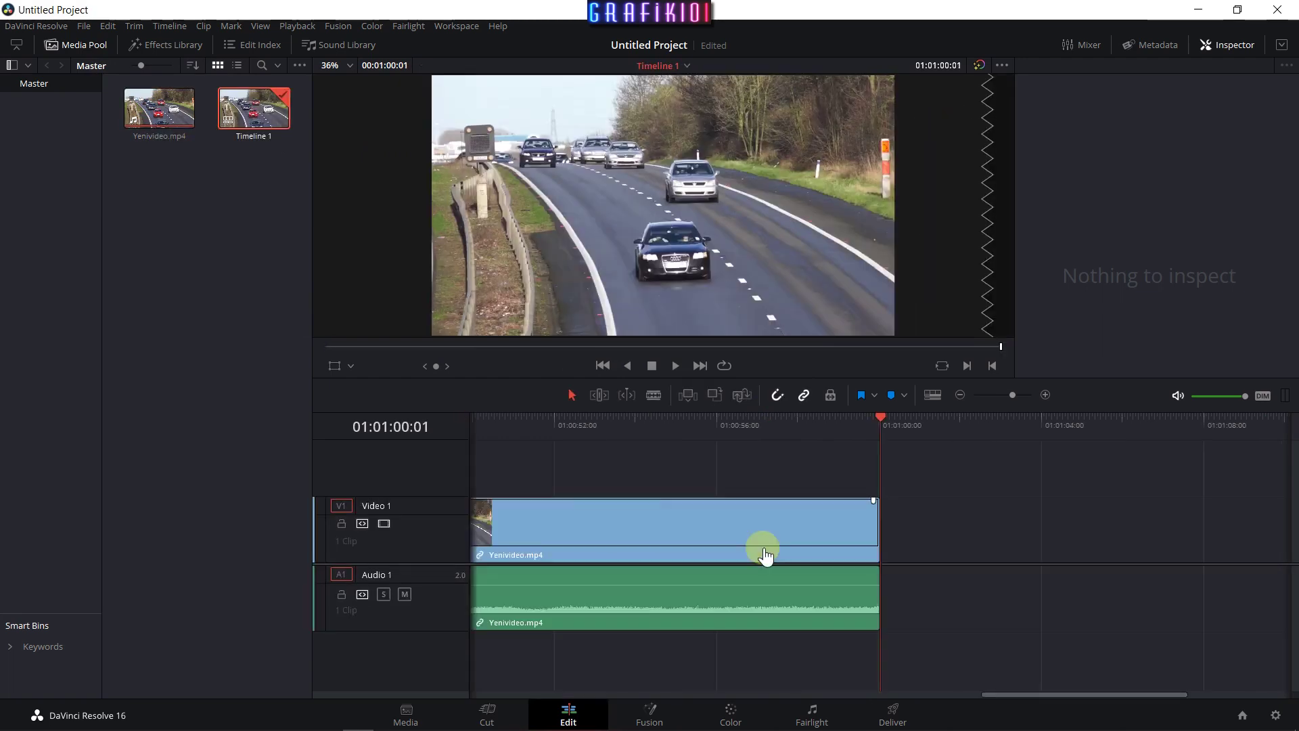
left_click_drag(840, 427, 687, 466)
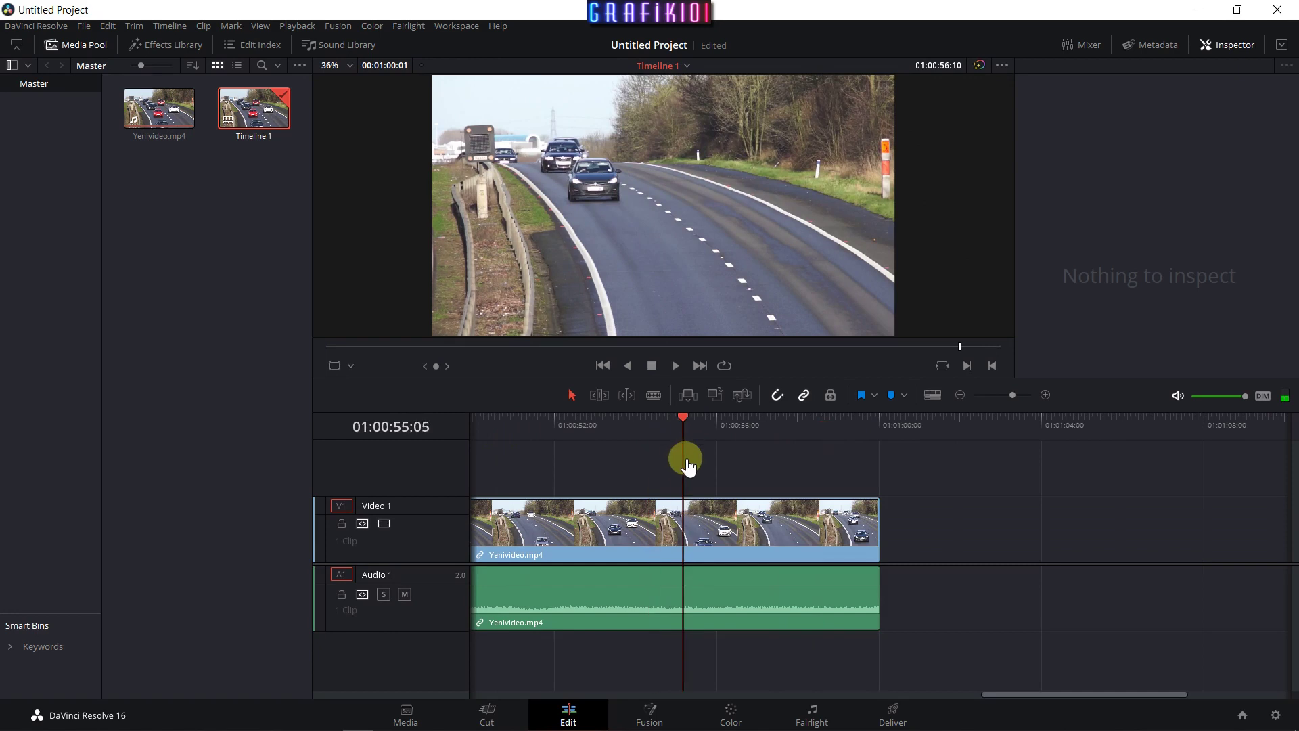